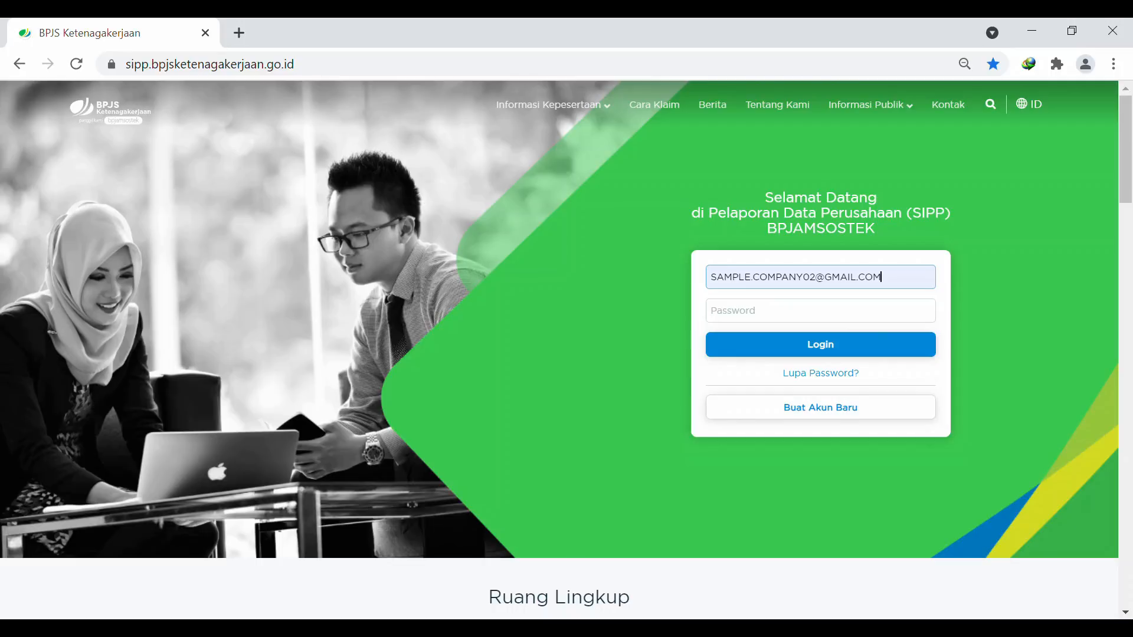
# Log in to the company's SIPP BPJS Ketenagakerjaan account with the account password
pyautogui.click(747, 314)
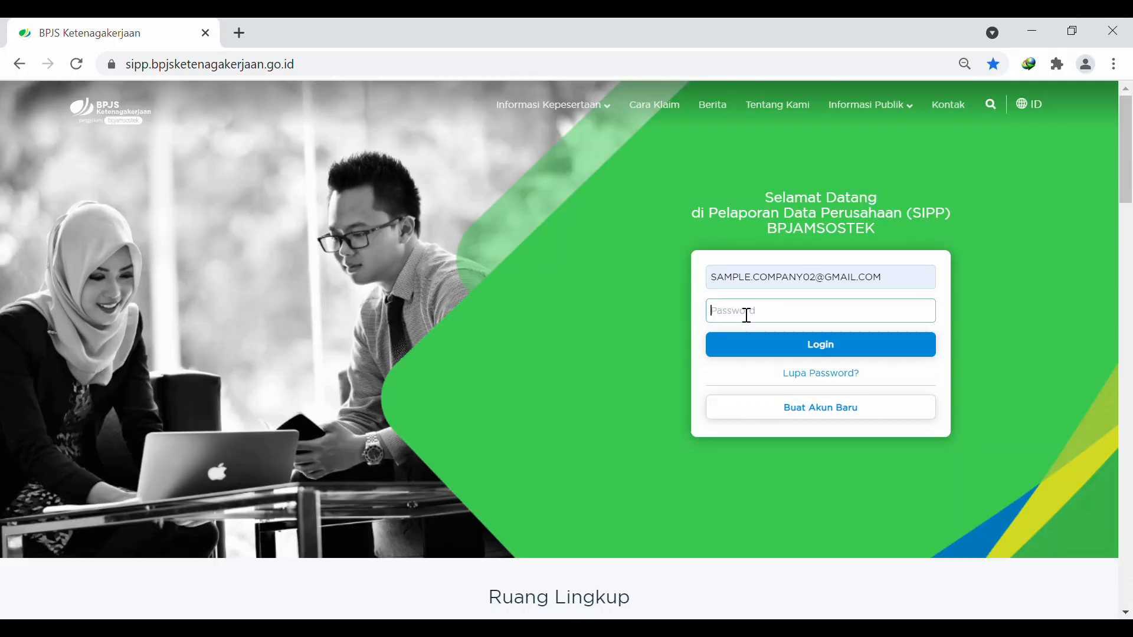
pyautogui.write('•••••••••')
pyautogui.press('Return')
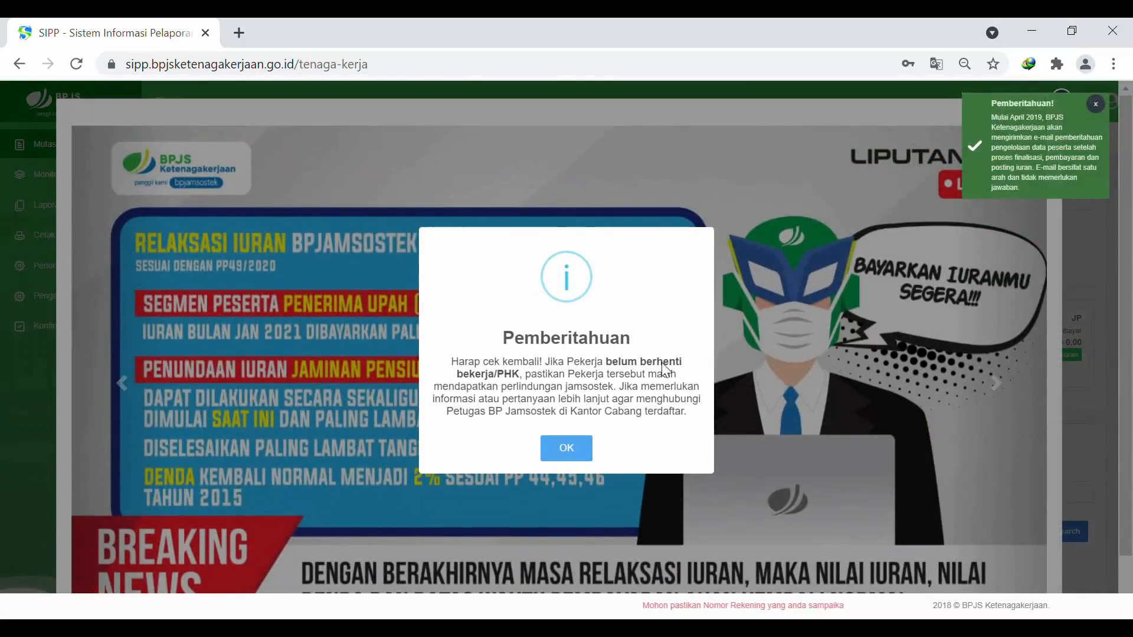
# Dismiss the terminated-workers reminder, the e-mail notice and the announcement banner
pyautogui.click(567, 448)
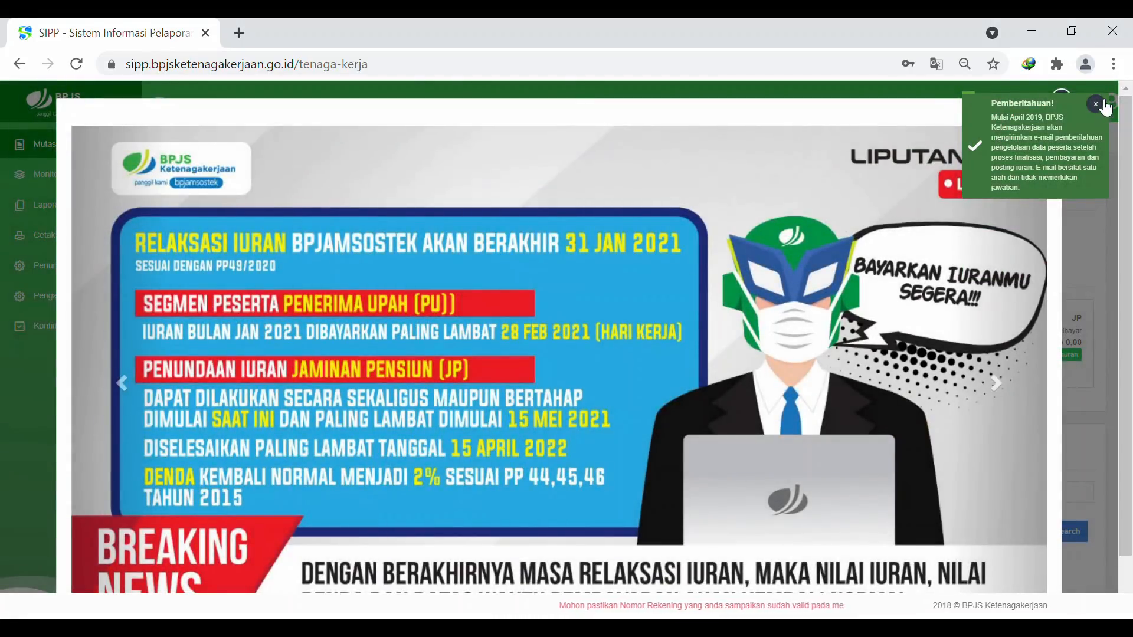
pyautogui.click(1096, 105)
pyautogui.click(1056, 102)
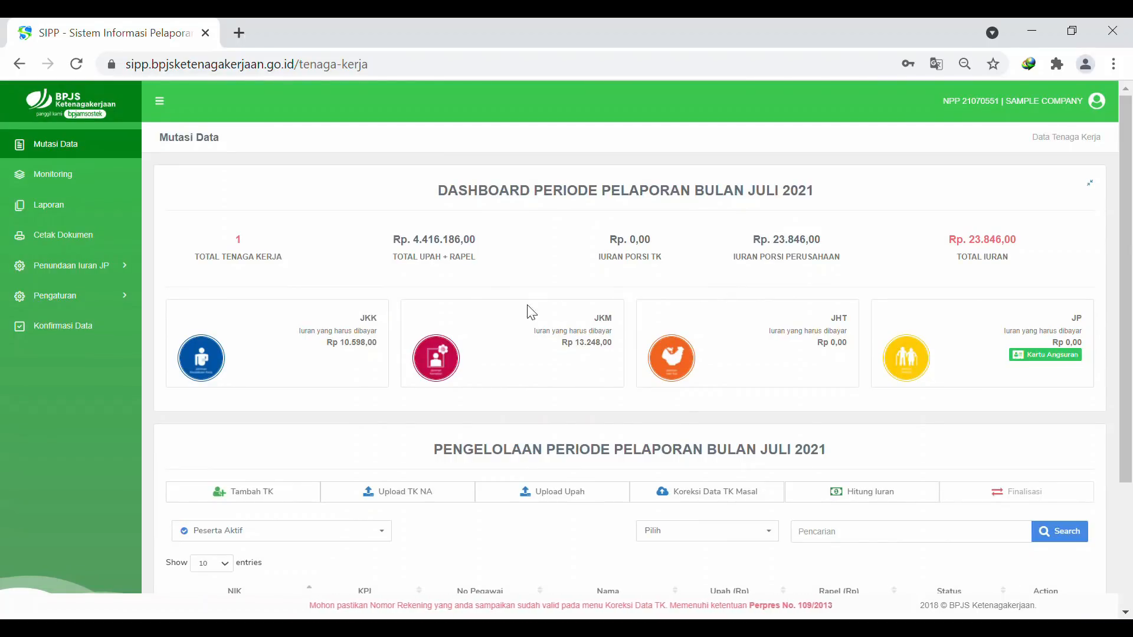
# Scroll down to the July 2021 worker table and check the search-by list without changing it
pyautogui.scroll(-1, 700, 328)
pyautogui.scroll(1, 702, 333)
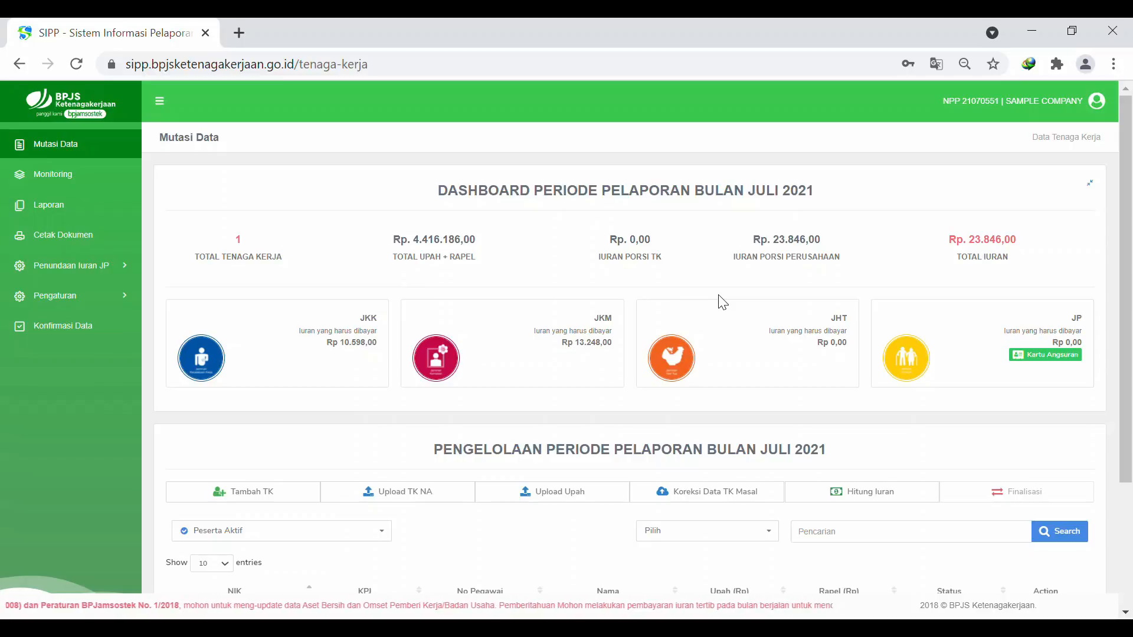
pyautogui.scroll(-3, 751, 276)
pyautogui.scroll(2, 753, 273)
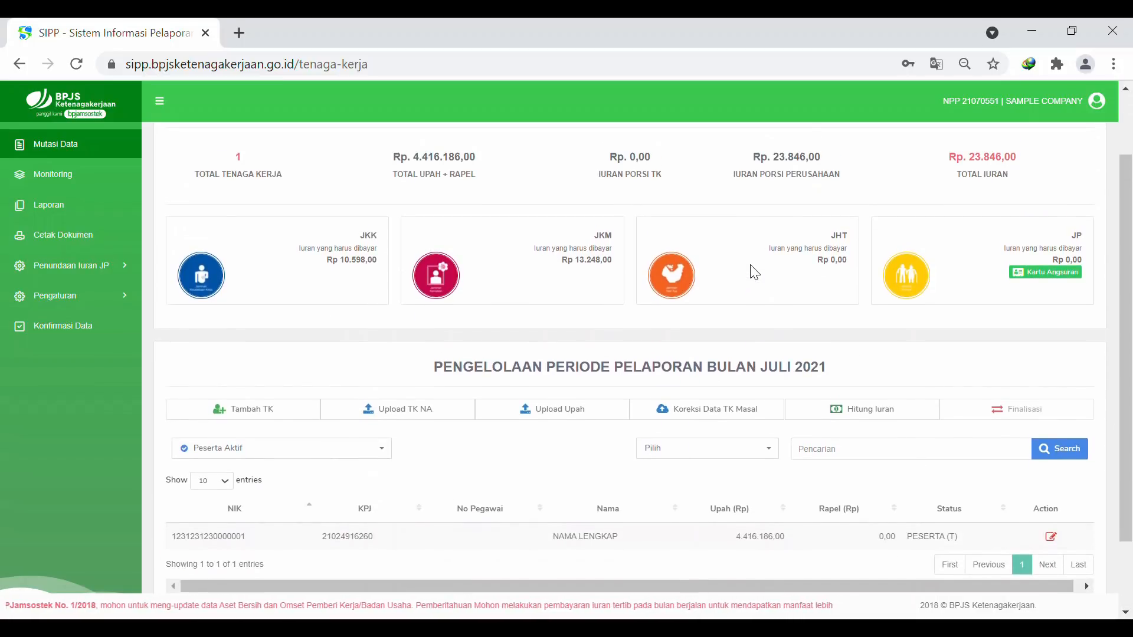
pyautogui.scroll(-2, 755, 272)
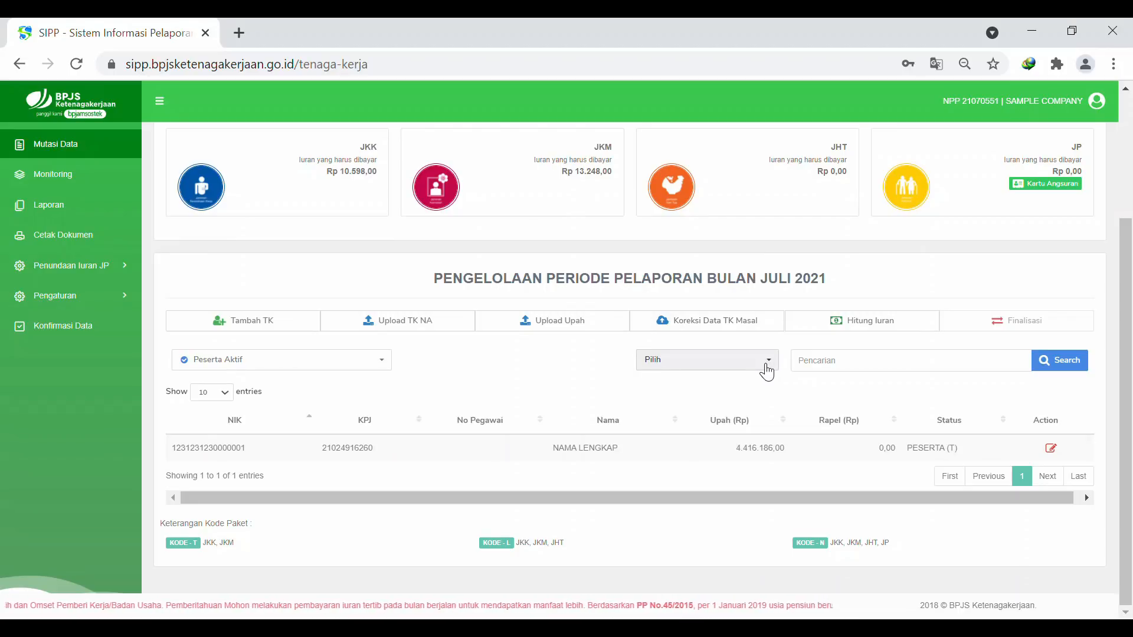
pyautogui.click(767, 368)
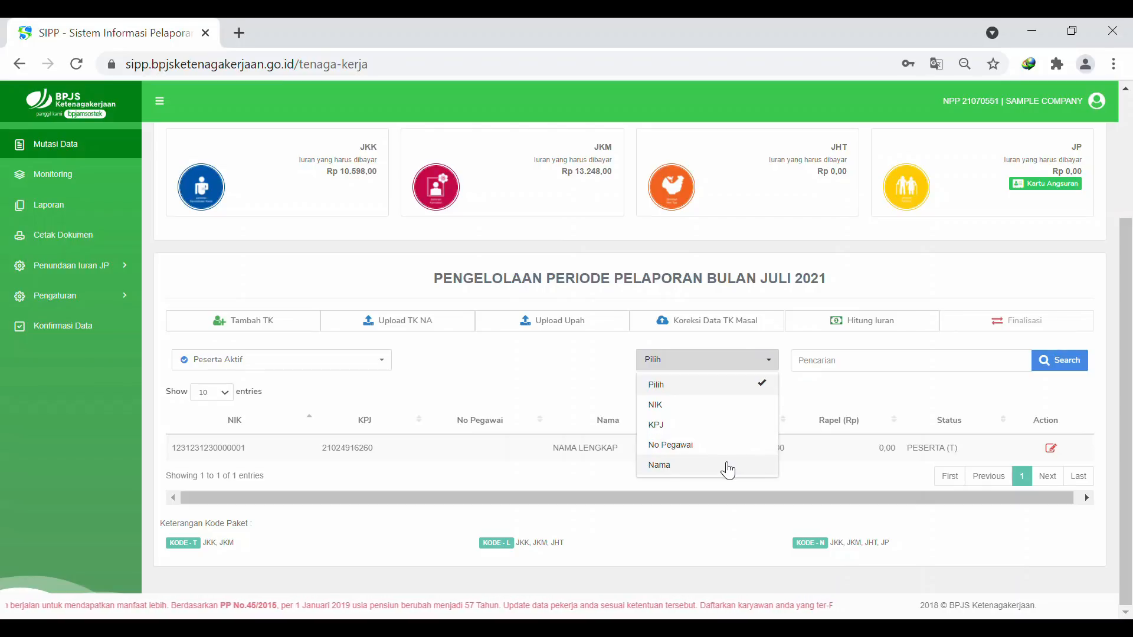
pyautogui.click(819, 391)
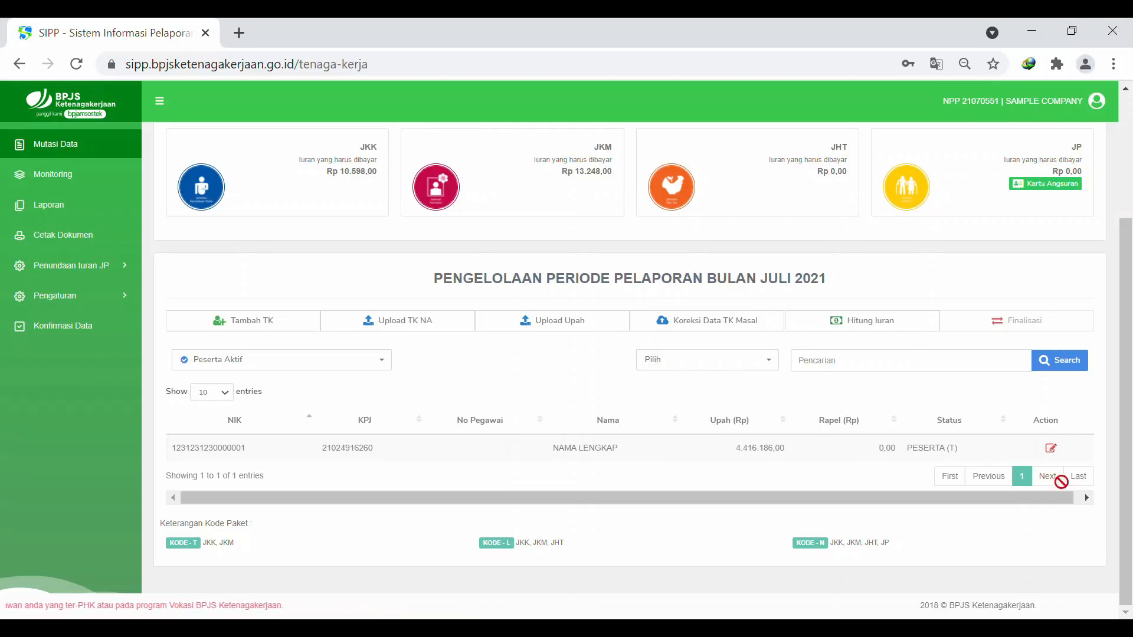
# Open the worker's row actions and choose Edit Profil
pyautogui.click(1051, 448)
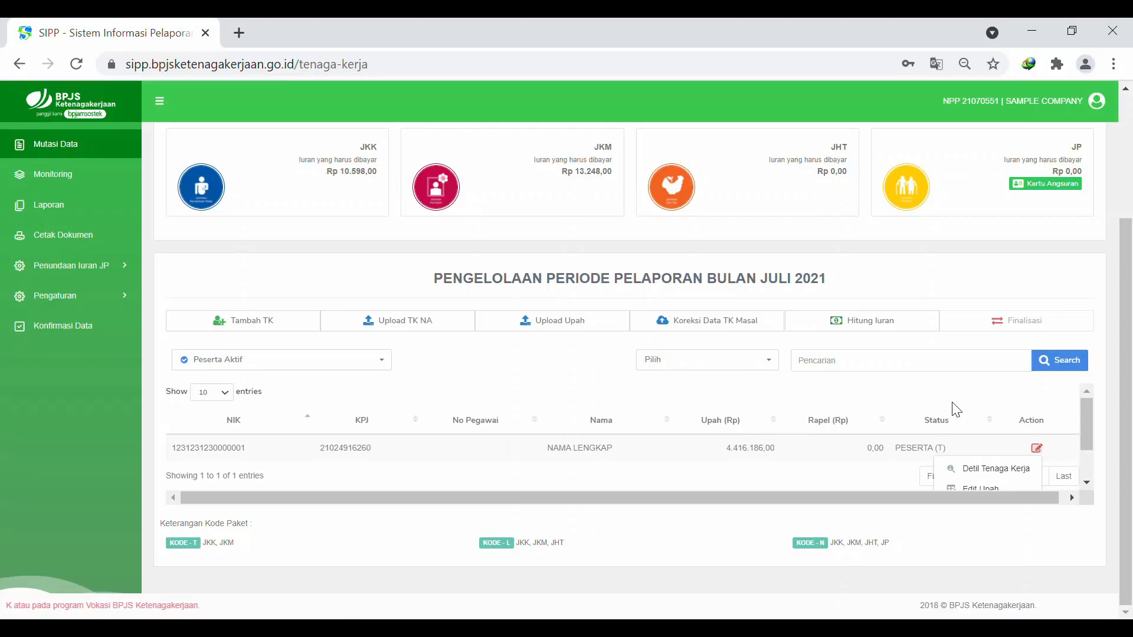
pyautogui.scroll(-1, 954, 410)
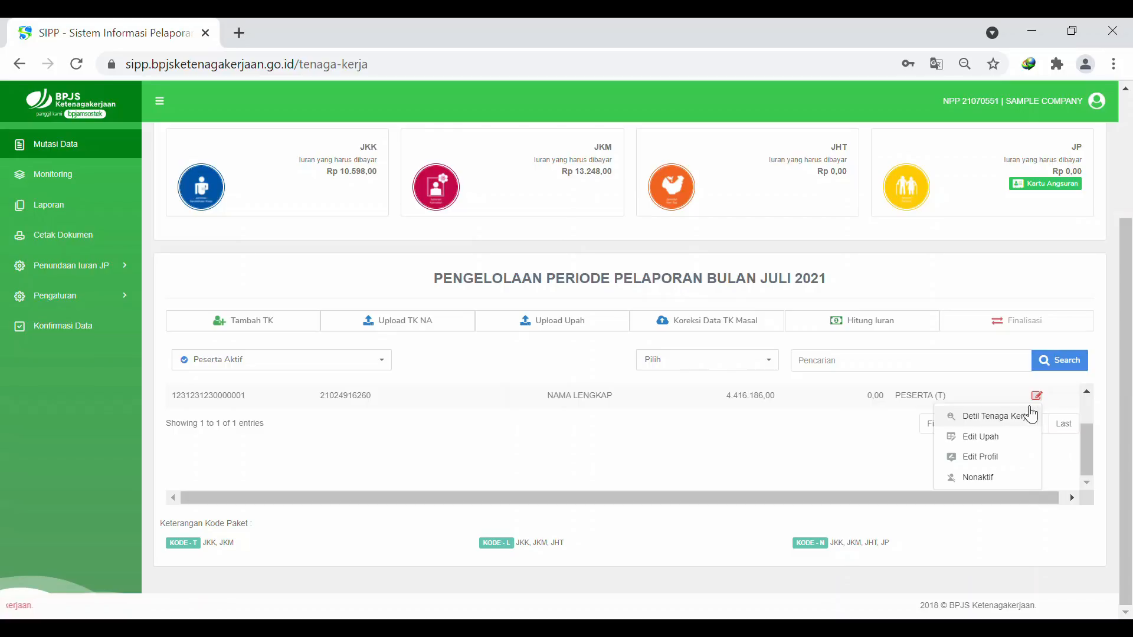
pyautogui.click(984, 460)
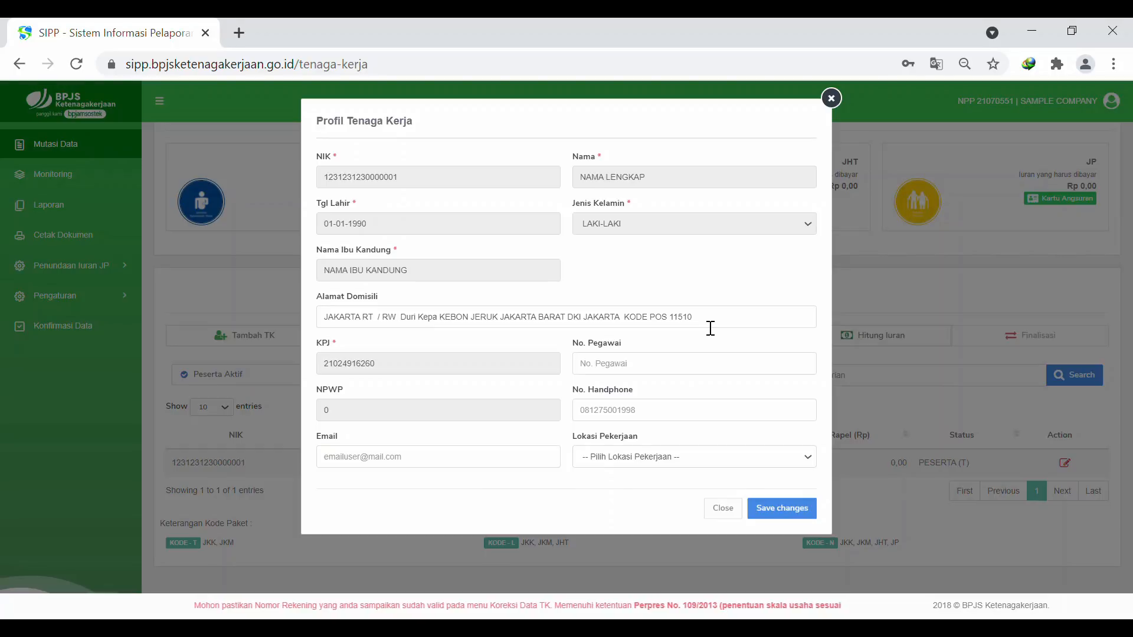
# Replace the domicile address with 'Jalan Panjang, Jakarta Barat'
pyautogui.tripleClick(410, 331)
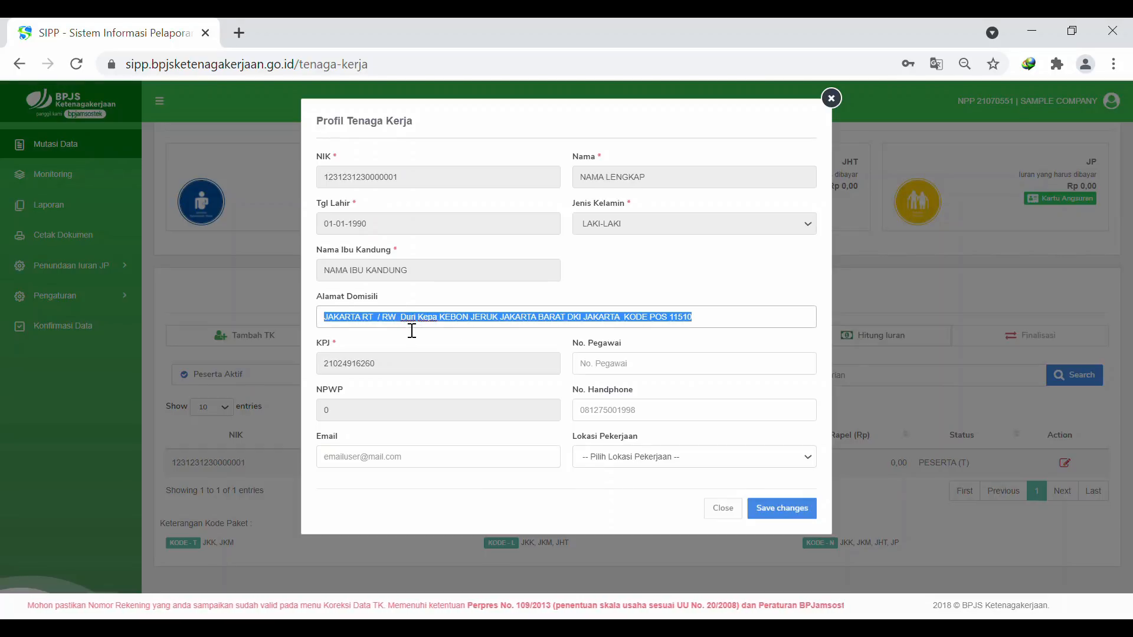
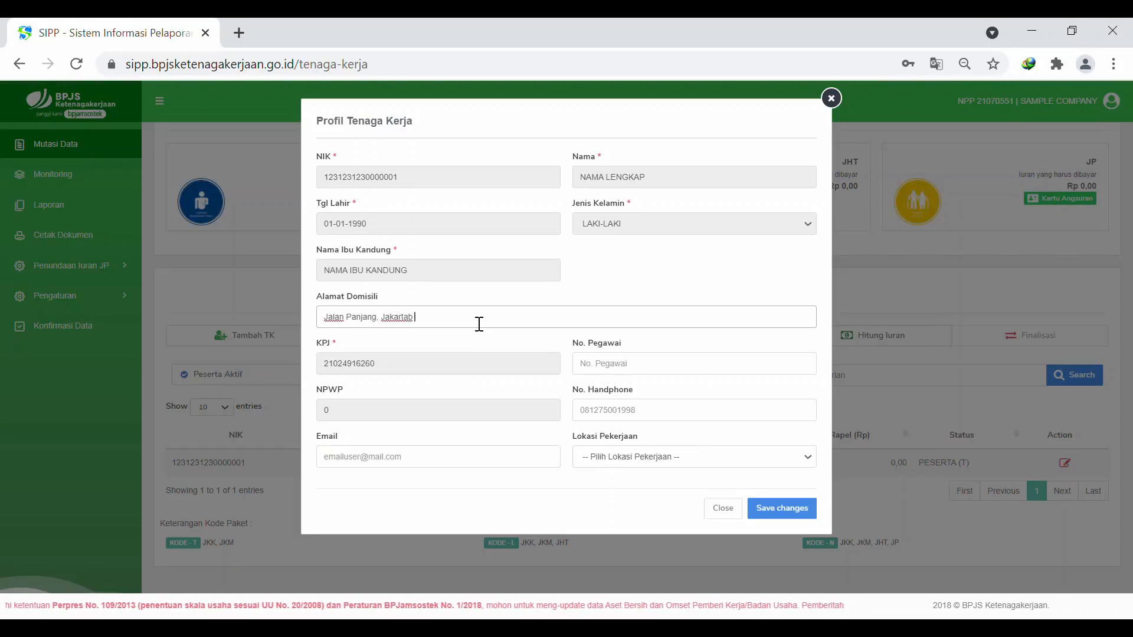
pyautogui.press('BackSpace')
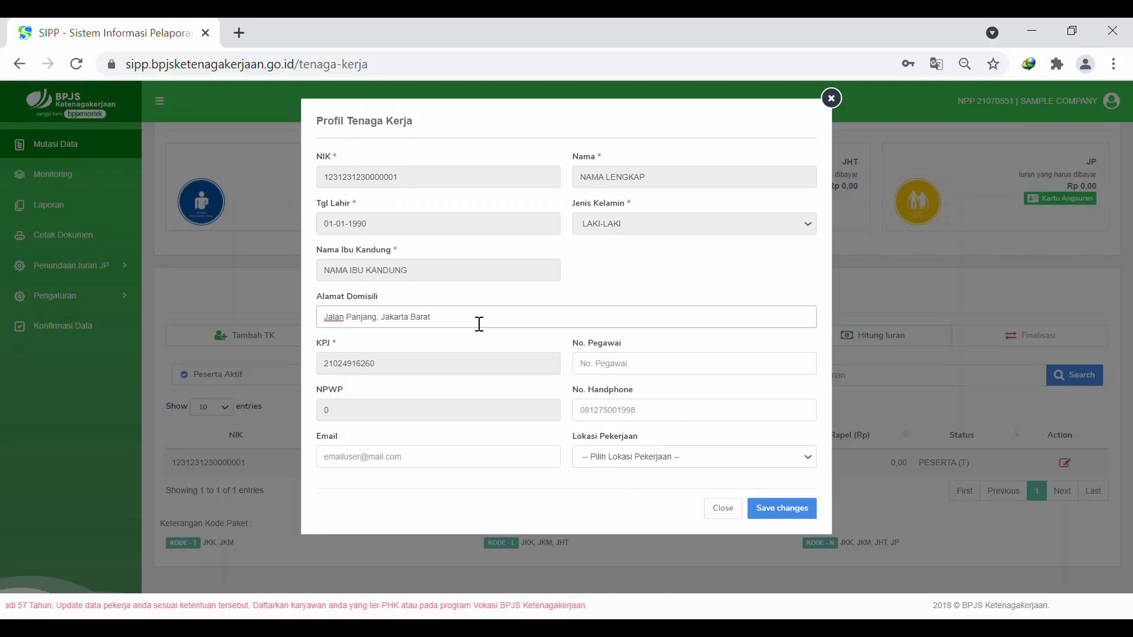
pyautogui.moveTo(479, 324); pyautogui.dragTo(362, 320)
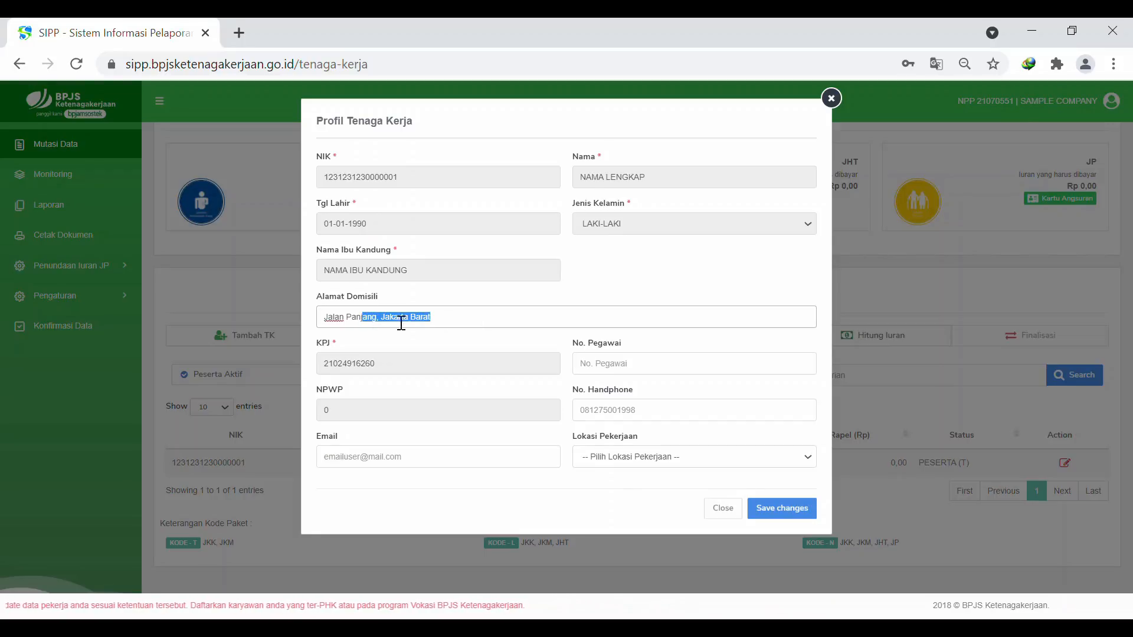
pyautogui.click(445, 327)
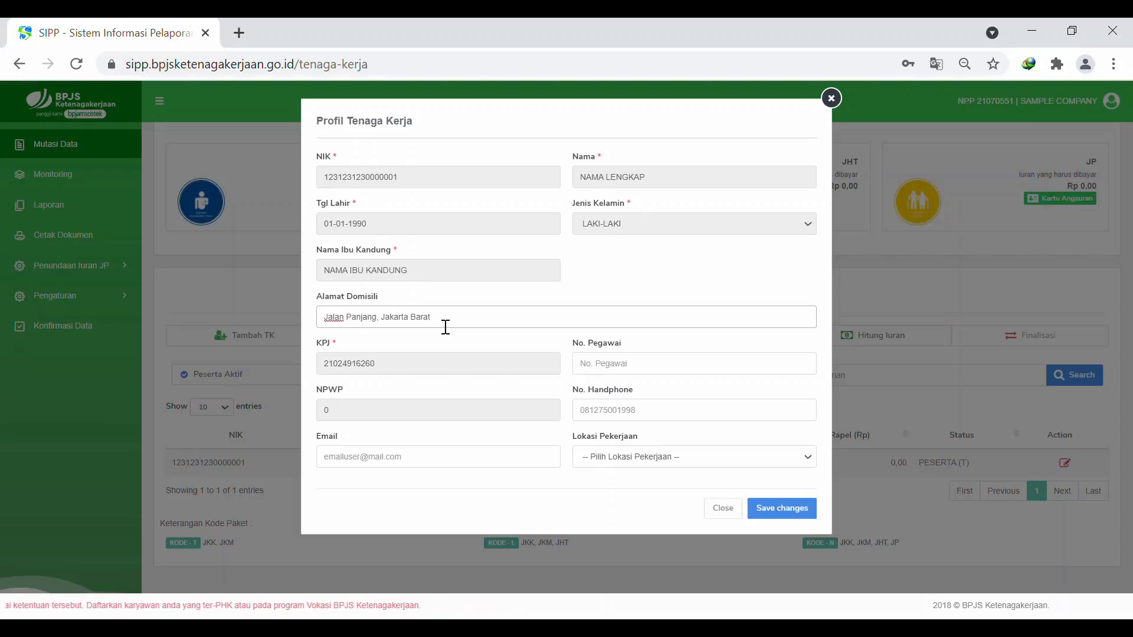
# Enter the worker's mobile number and e-mail address in the profile form
pyautogui.click(658, 373)
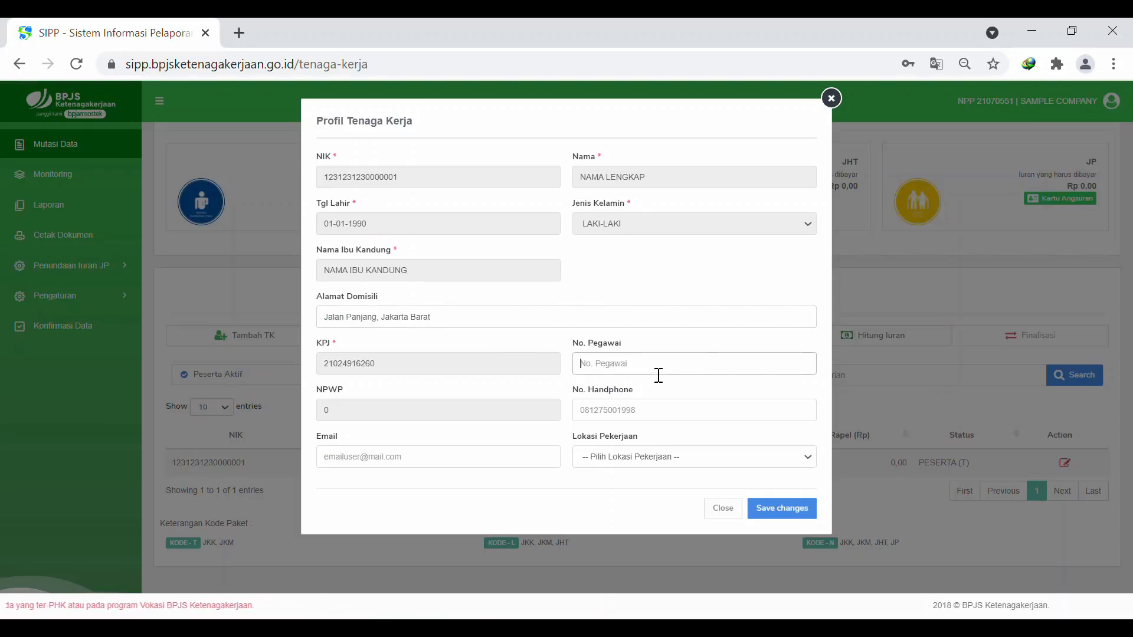
pyautogui.click(649, 418)
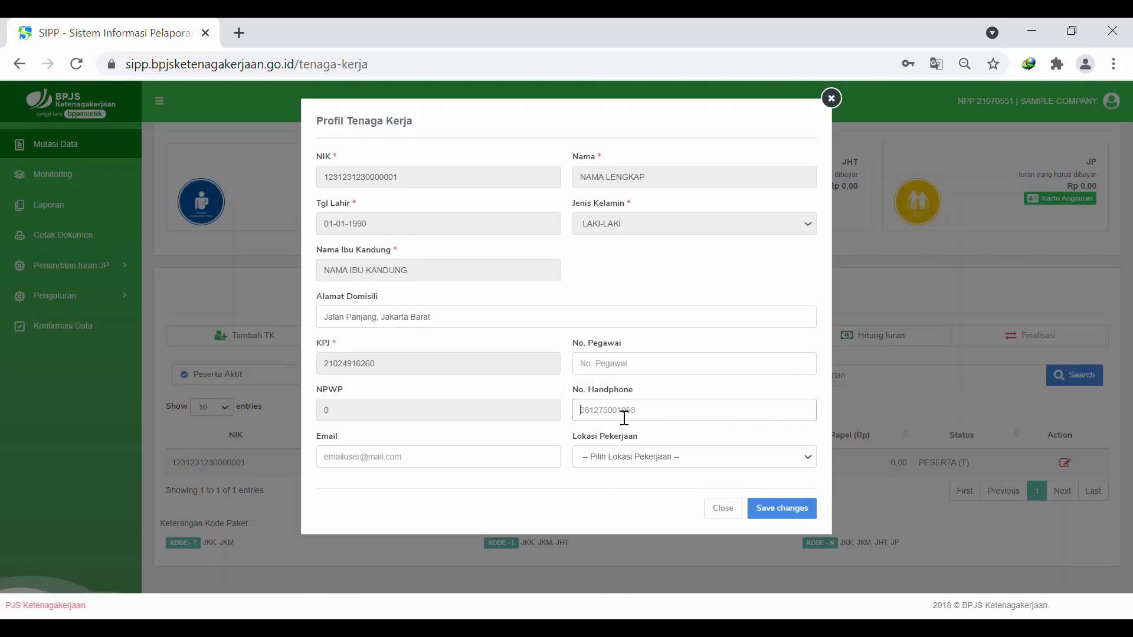
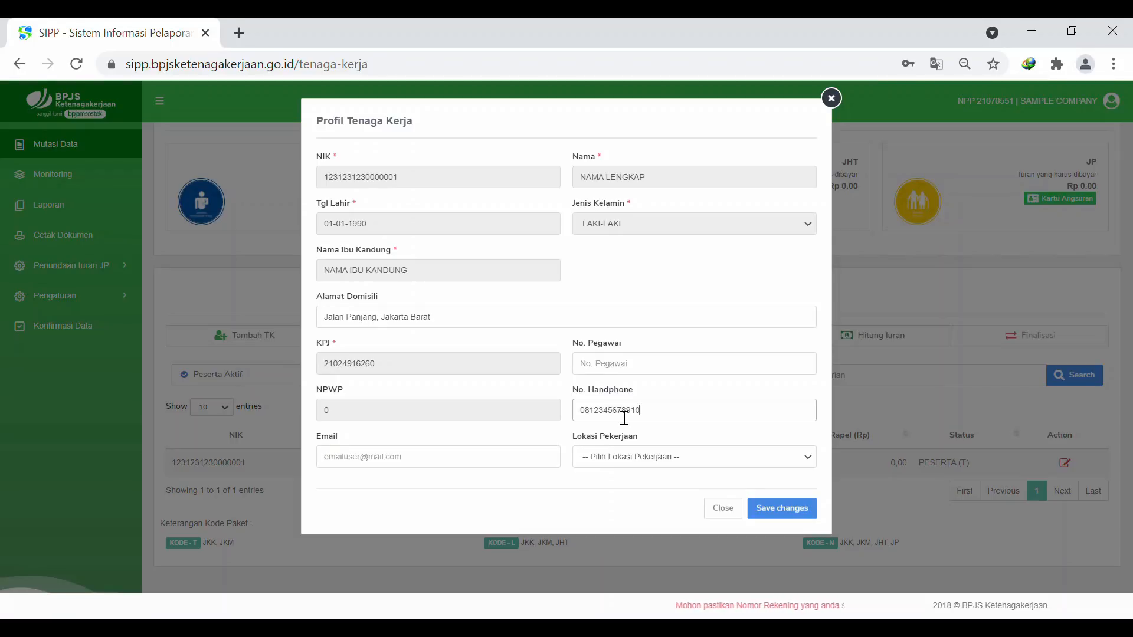
pyautogui.click(465, 466)
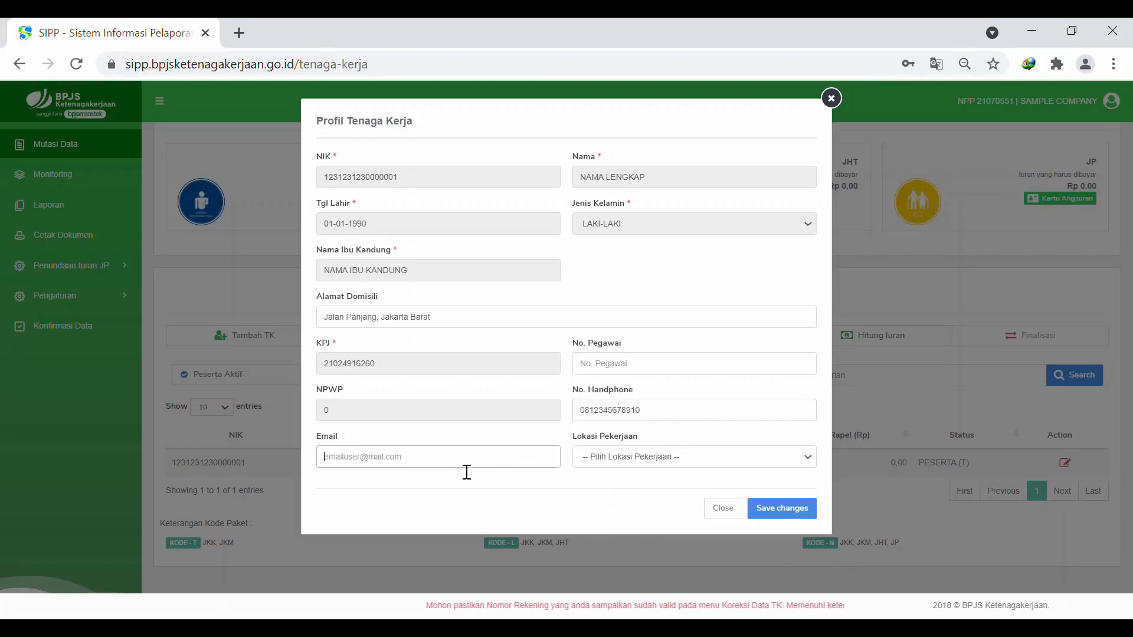
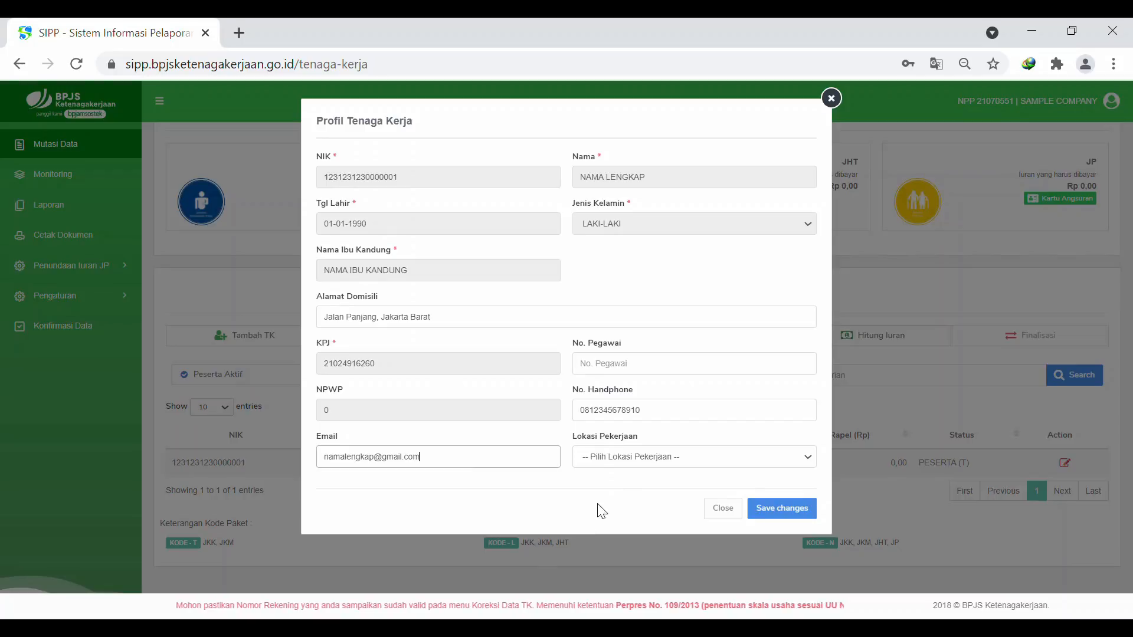
# Set the work location to JAKARTA BARAT, save the changes and accept the declaration
pyautogui.press('Tab')
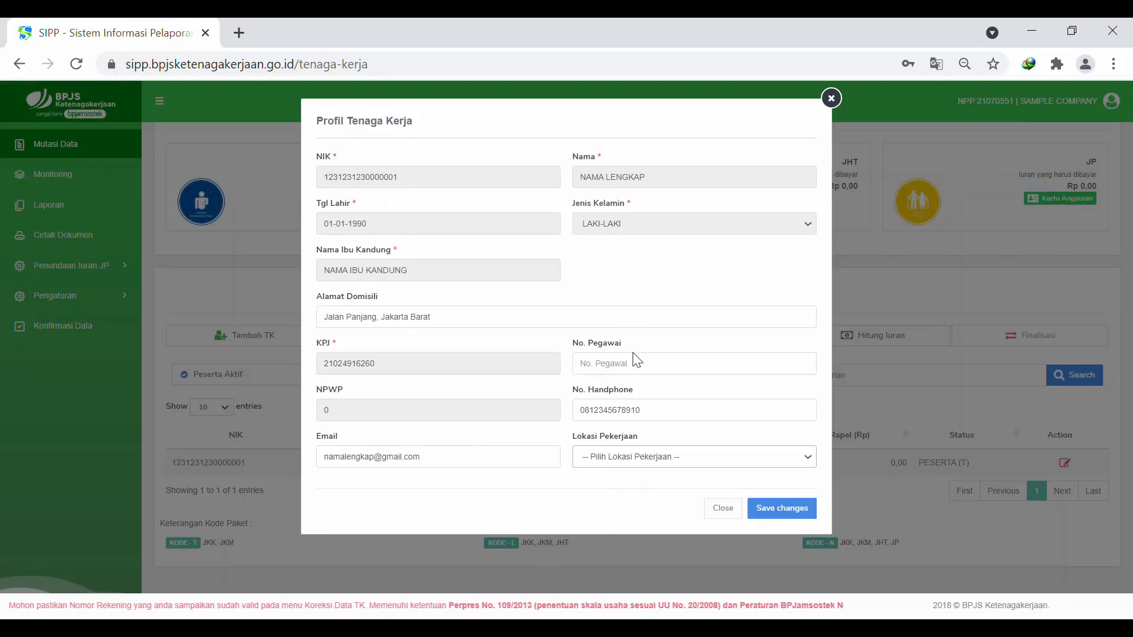
pyautogui.press('j')
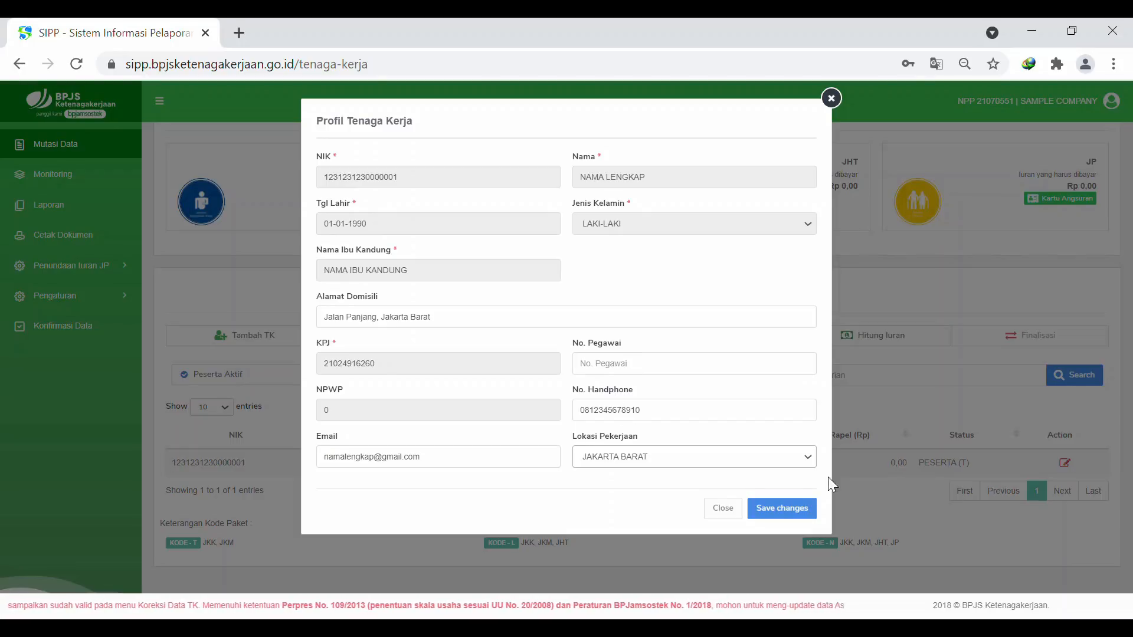
pyautogui.click(783, 509)
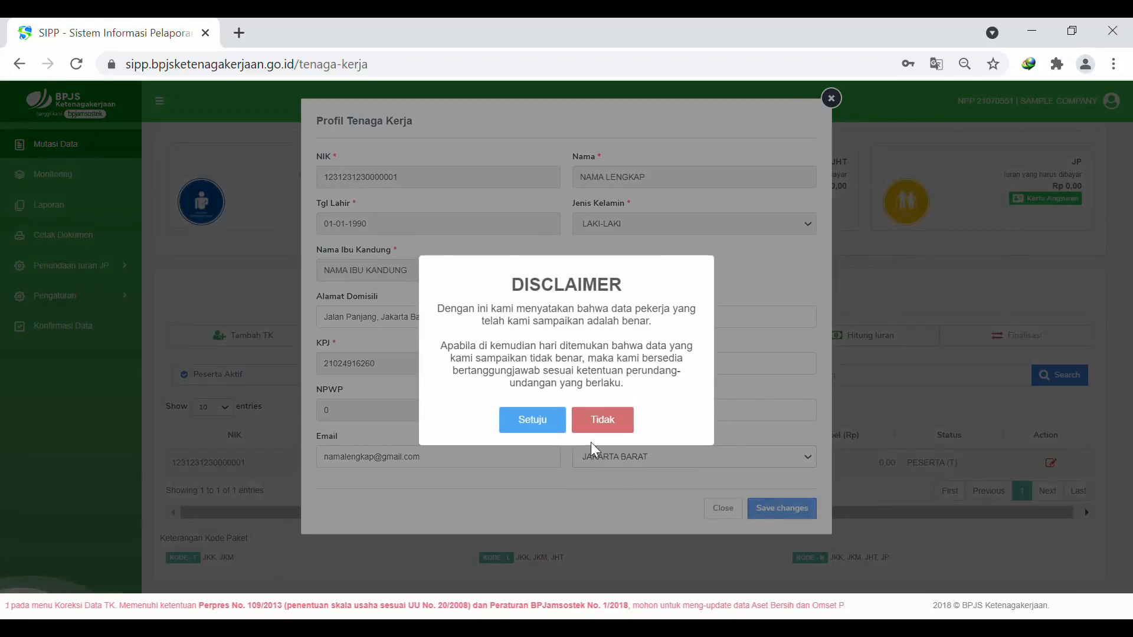
pyautogui.click(540, 427)
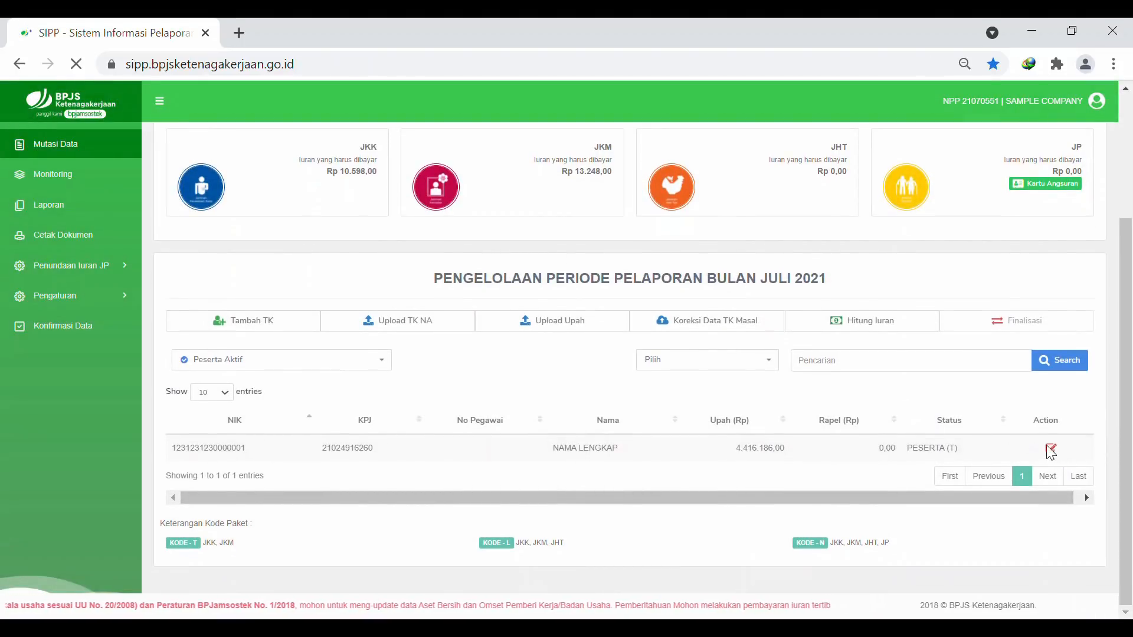
pyautogui.scroll(-2, 760, 370)
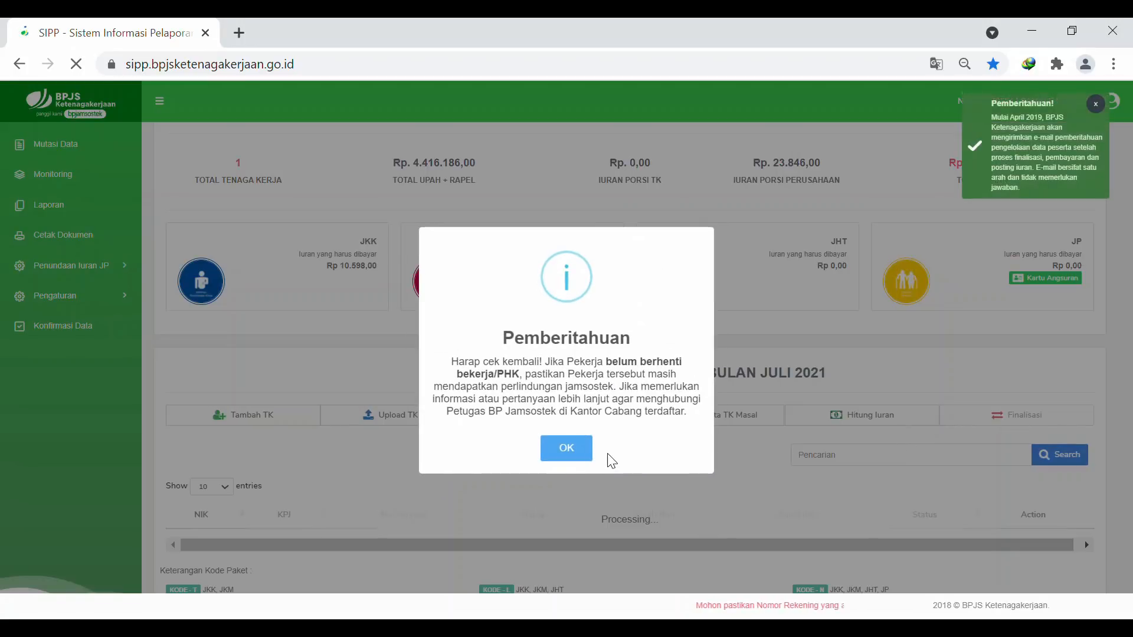
pyautogui.click(567, 449)
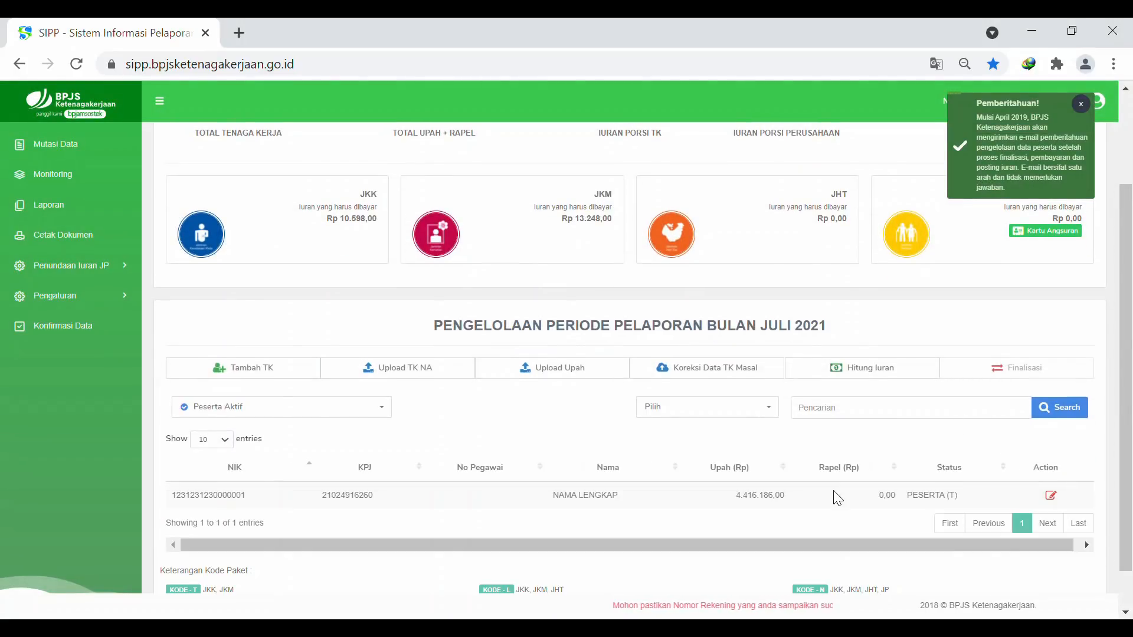
pyautogui.click(1040, 497)
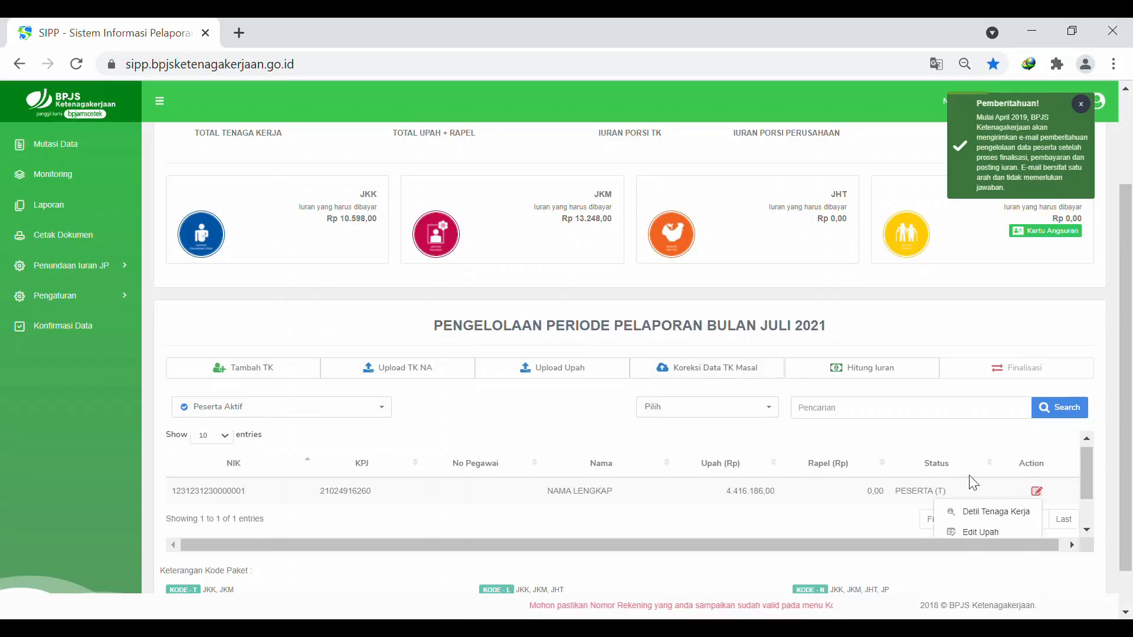
pyautogui.scroll(-1, 985, 502)
pyautogui.click(985, 504)
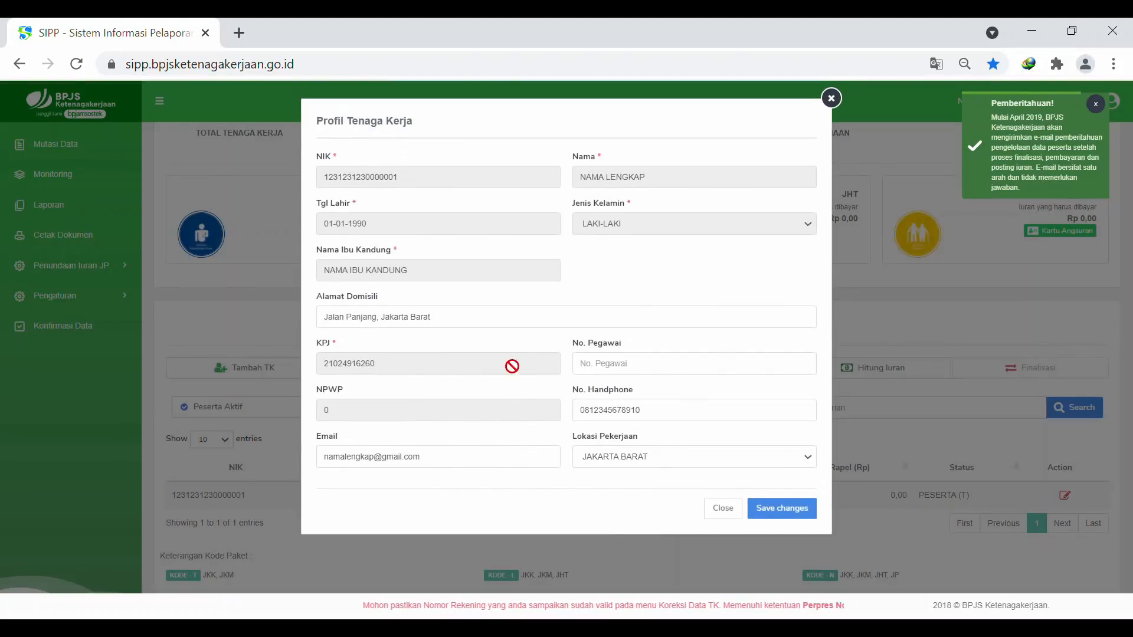
pyautogui.click(602, 370)
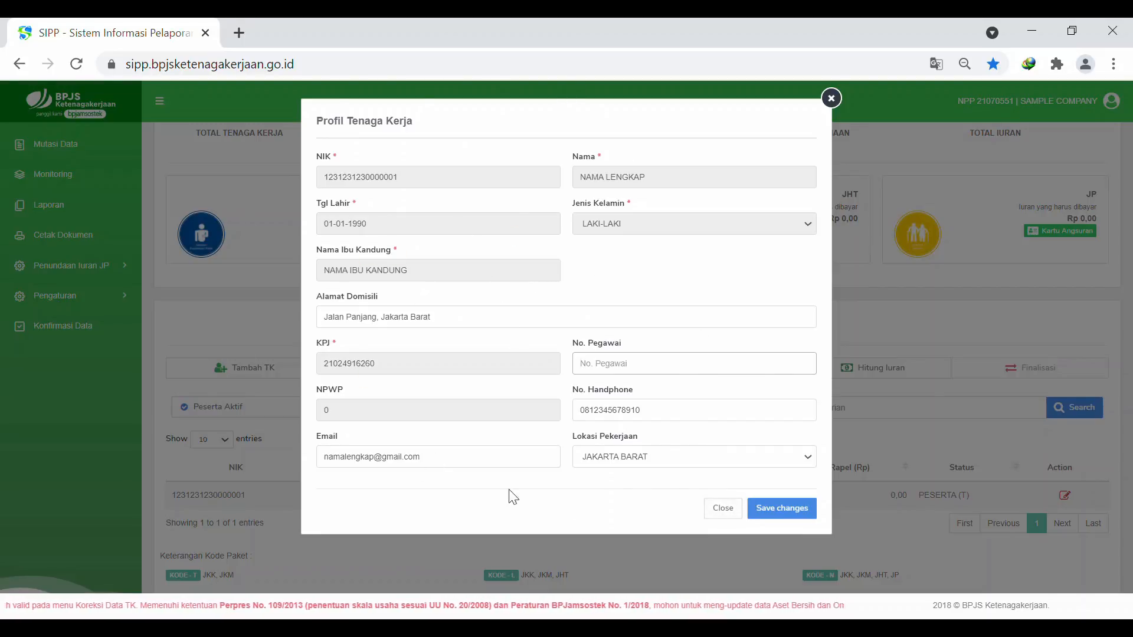
pyautogui.click(650, 416)
pyautogui.click(729, 509)
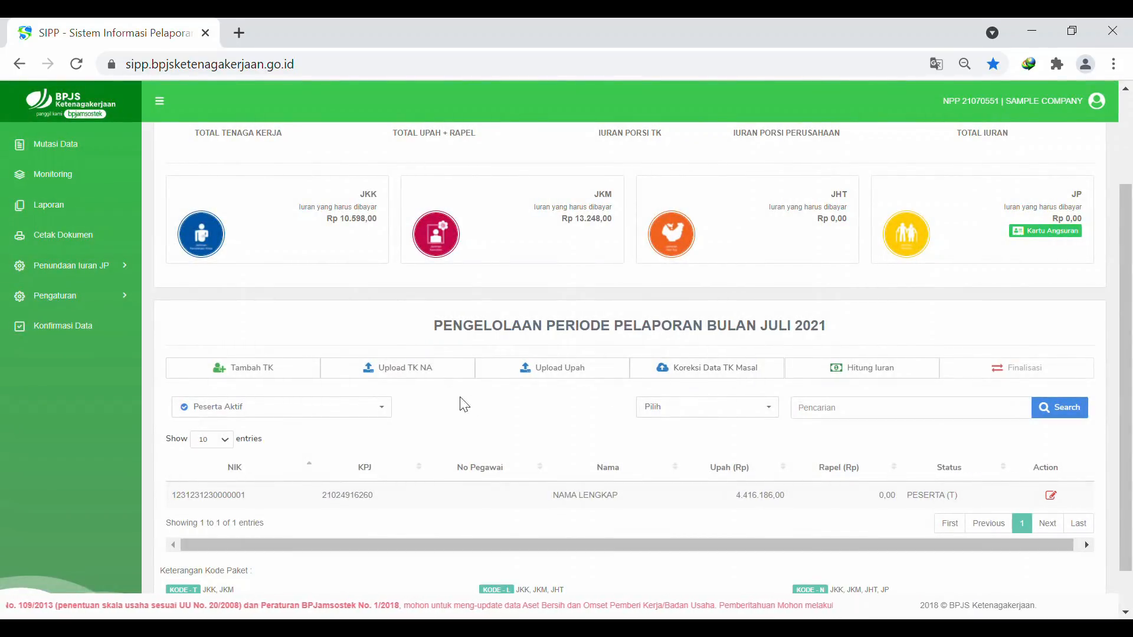
# Download the Koreksi Data TK Masal template template_koreksi_tk_21070551 and open it in Excel
pyautogui.click(723, 382)
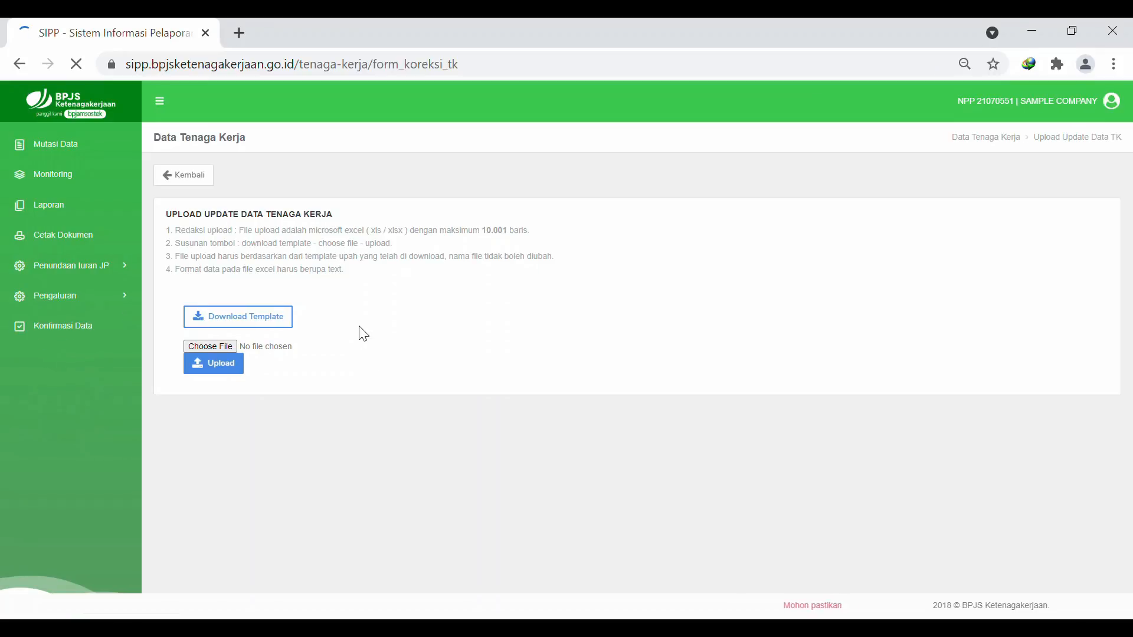
pyautogui.click(289, 318)
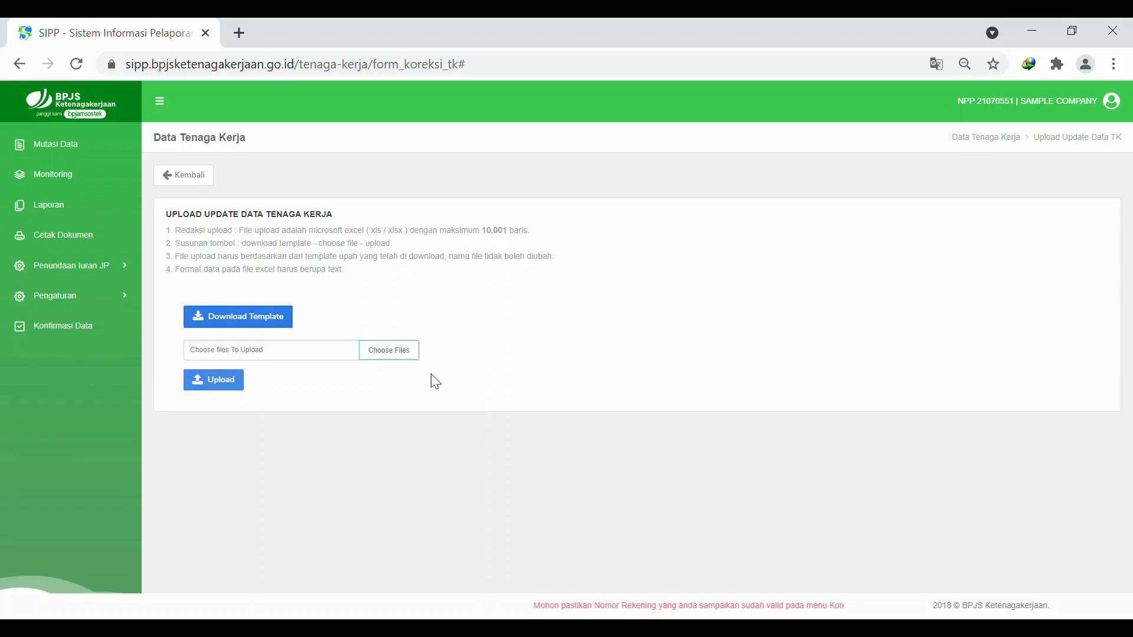
pyautogui.click(246, 324)
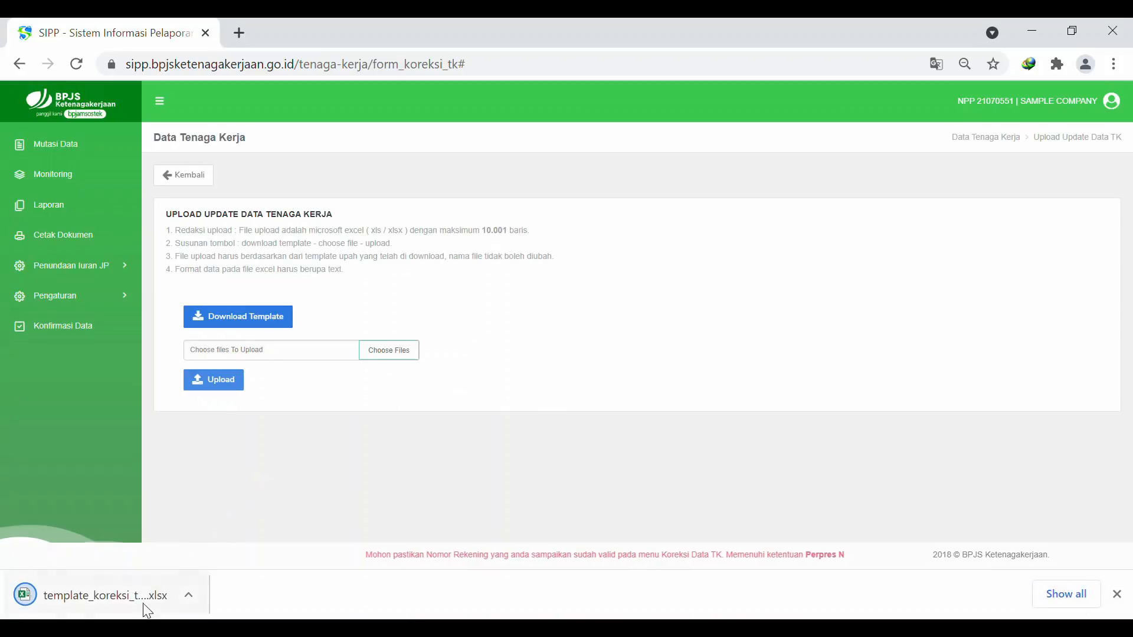
pyautogui.click(125, 603)
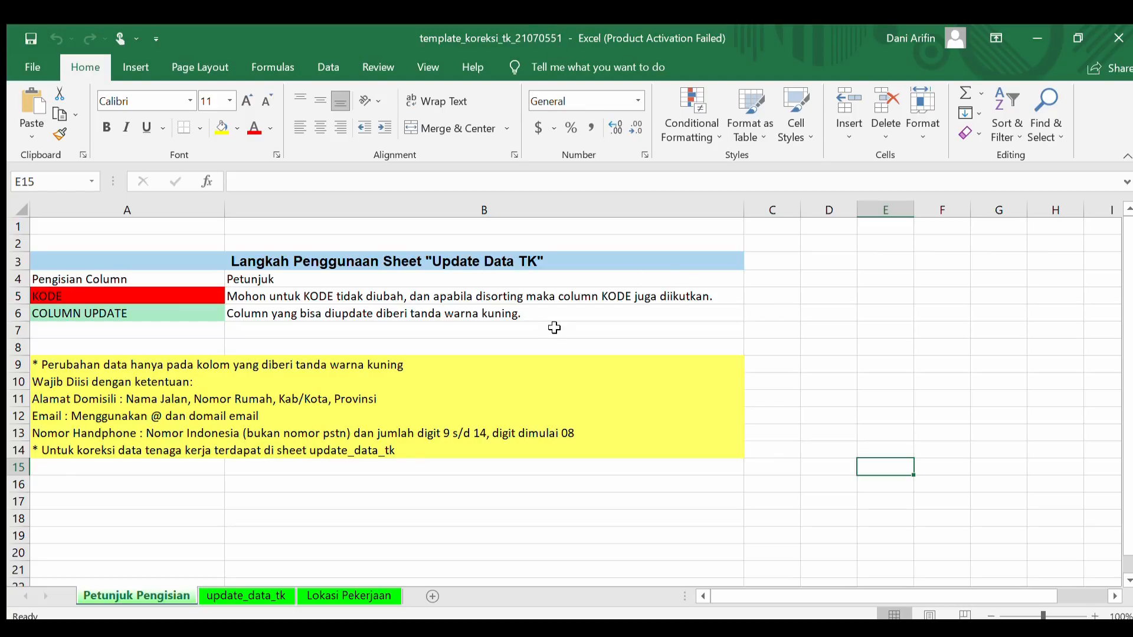
# Read the KODE legend and yellow-column note on Petunjuk Pengisian, then go to update_data_tk
pyautogui.scroll(-3, 316, 400)
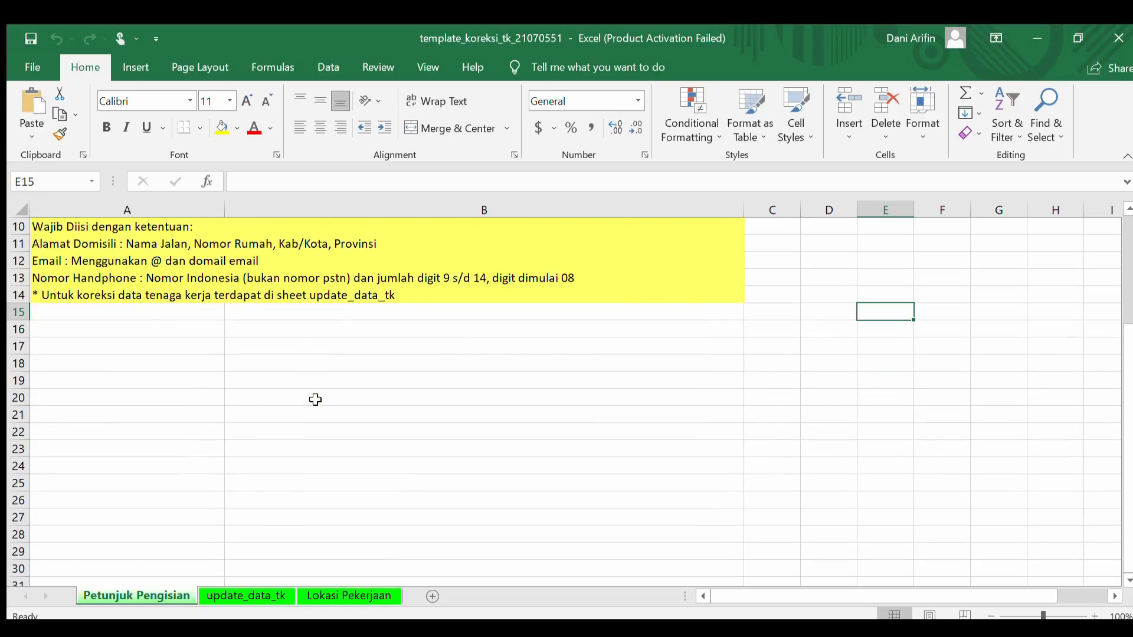
pyautogui.scroll(3, 315, 400)
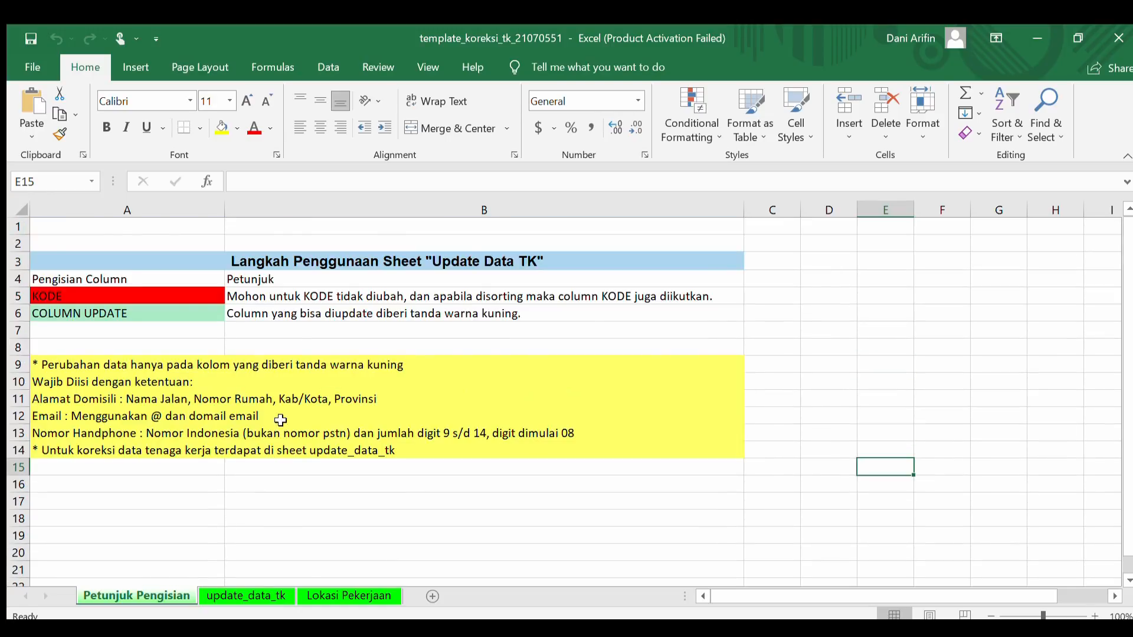
pyautogui.click(116, 301)
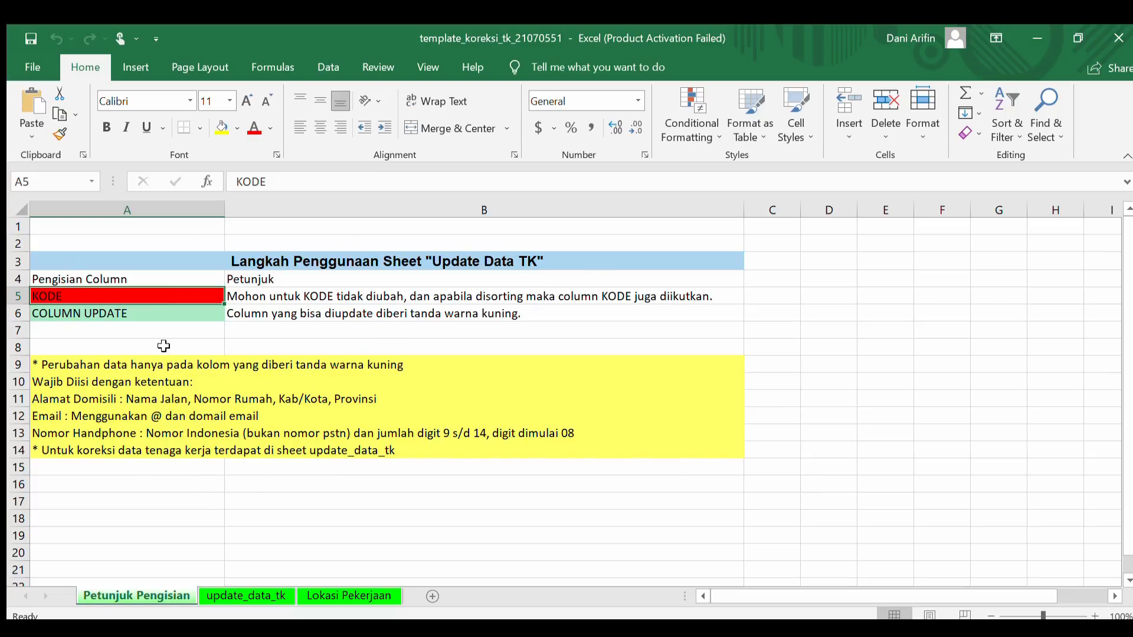
pyautogui.click(45, 369)
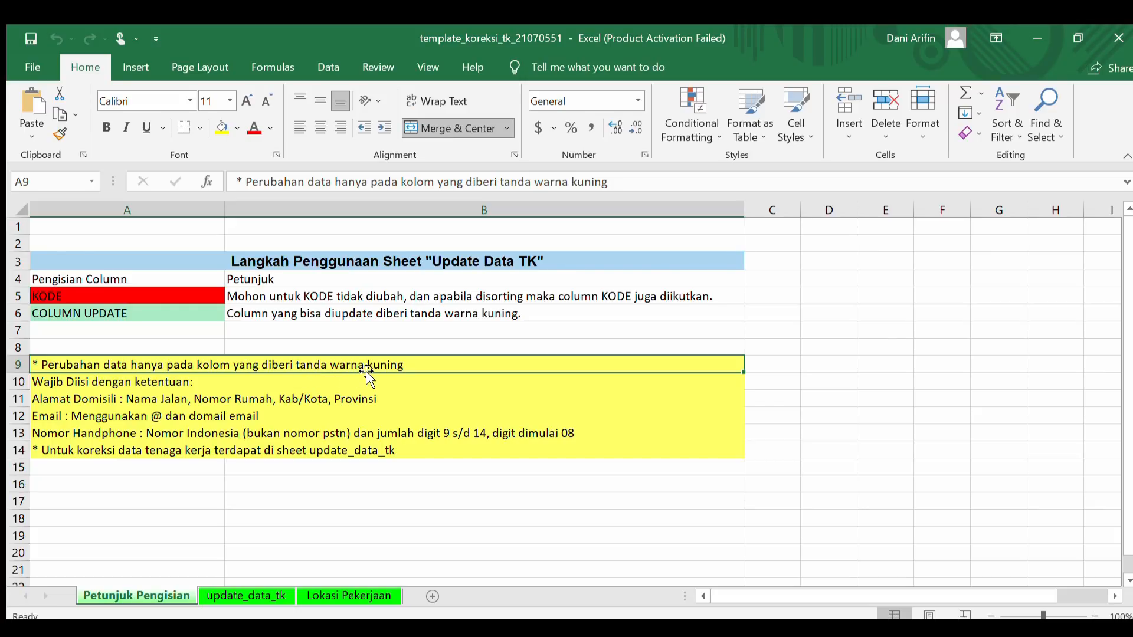
pyautogui.click(247, 595)
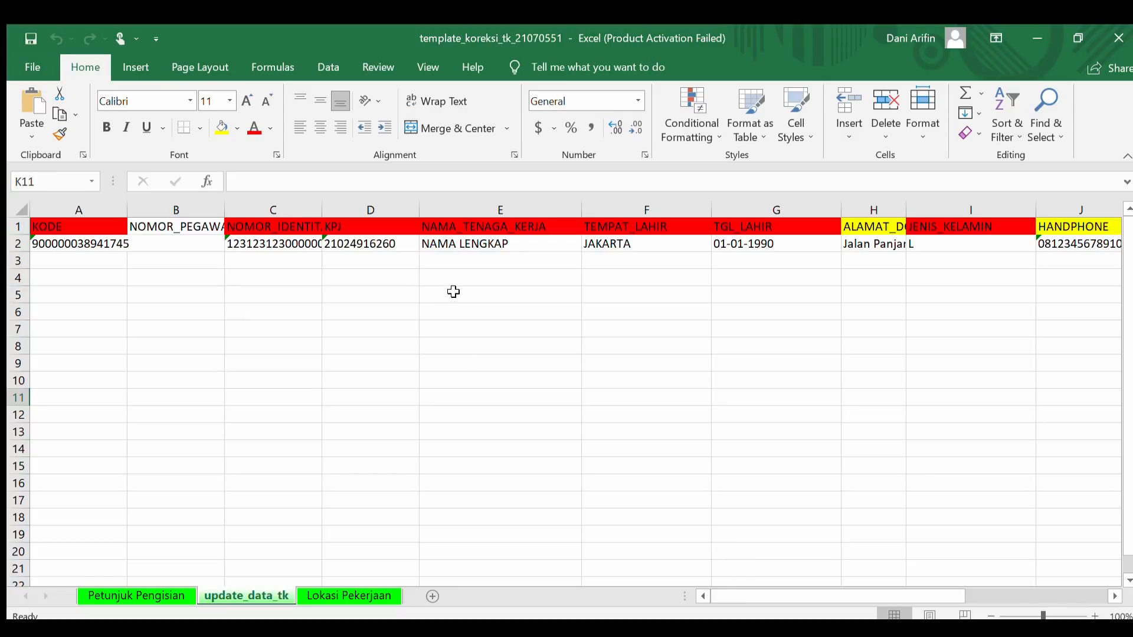
# Widen column C so the full NOMOR_IDENTITAS value displays
pyautogui.click(91, 229)
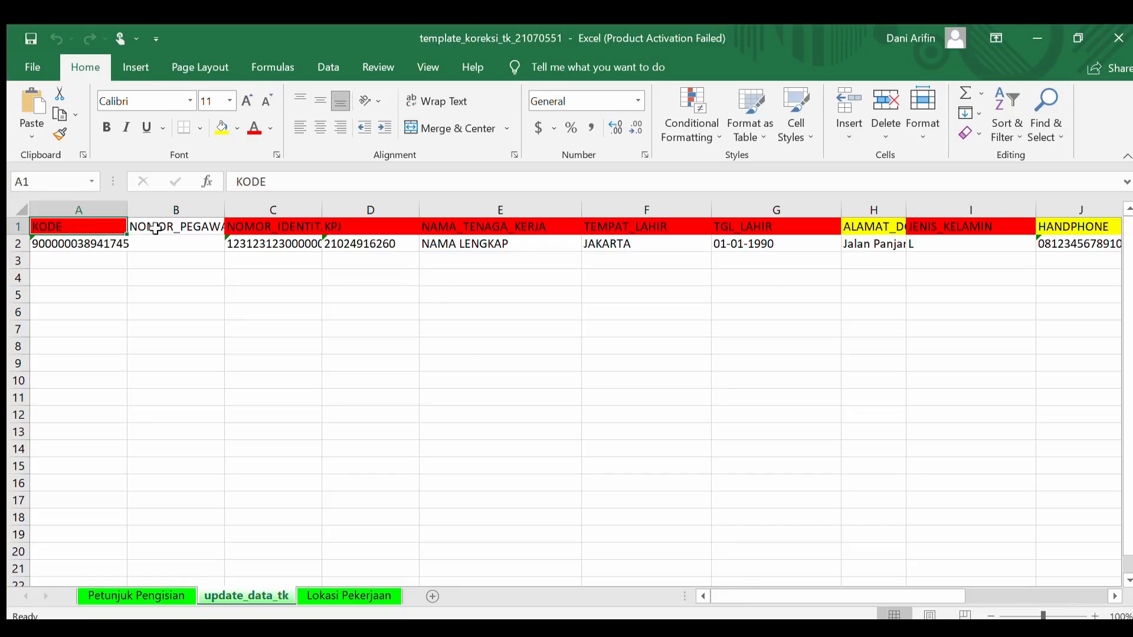
pyautogui.click(268, 226)
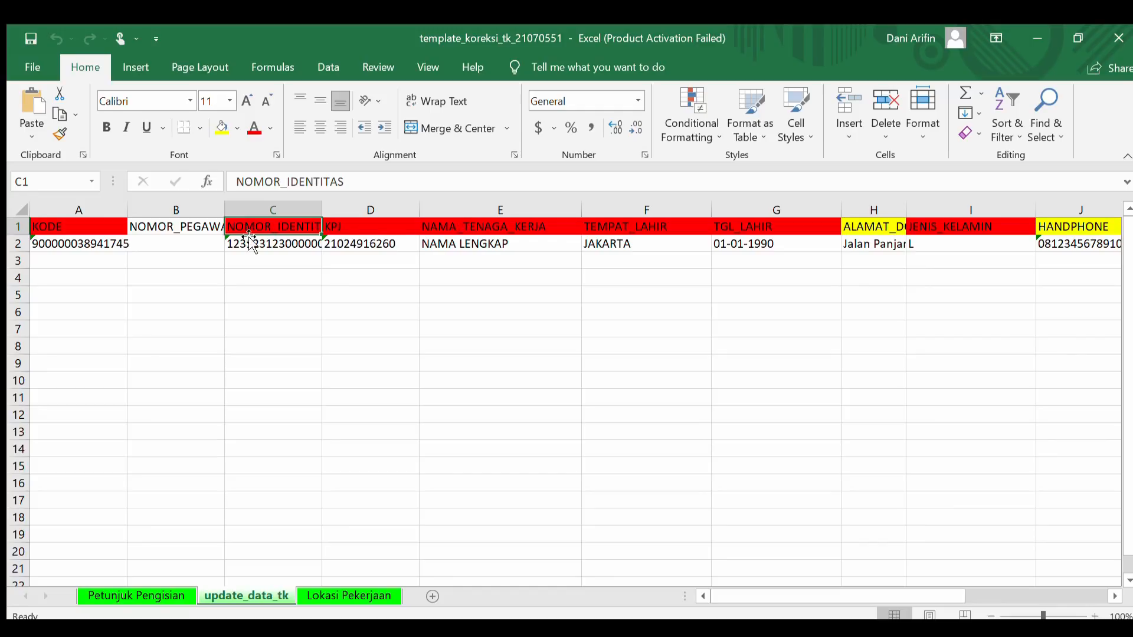
pyautogui.click(755, 226)
pyautogui.click(925, 227)
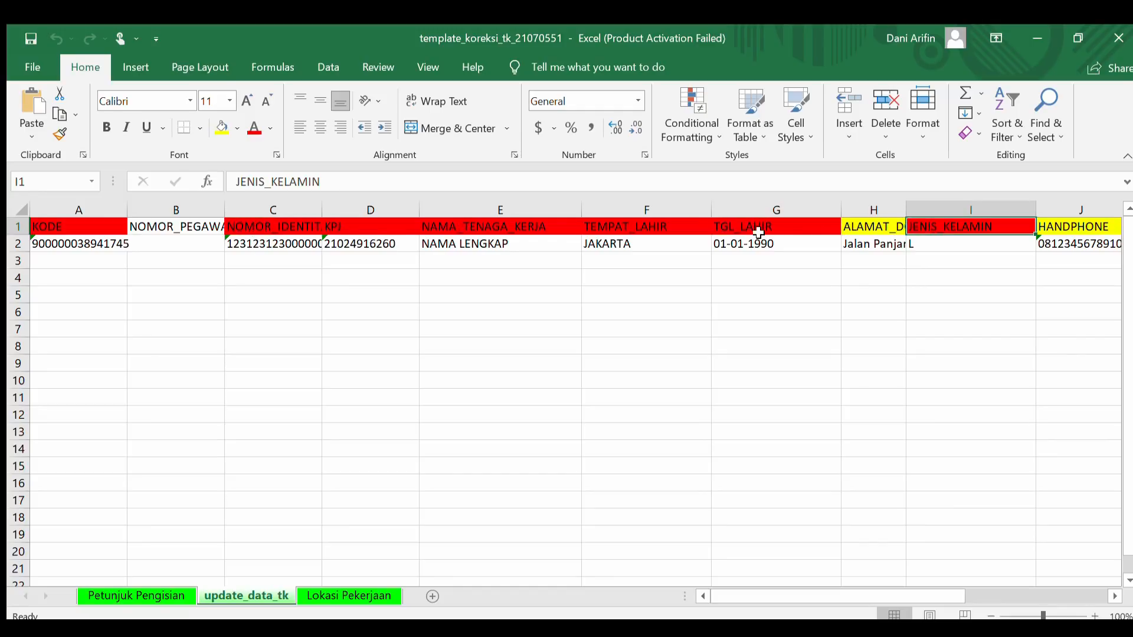
pyautogui.click(758, 230)
pyautogui.moveTo(798, 586)
pyautogui.mouseDown()
pyautogui.moveTo(968, 593)
pyautogui.moveTo(797, 590)
pyautogui.mouseUp()
pyautogui.click(412, 333)
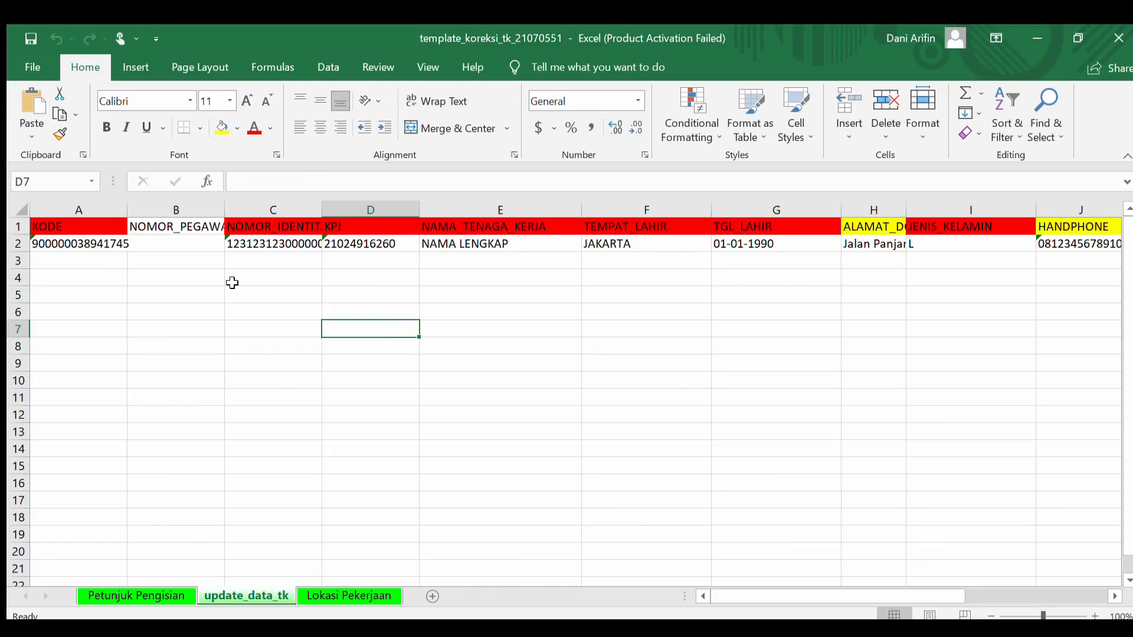
pyautogui.click(303, 306)
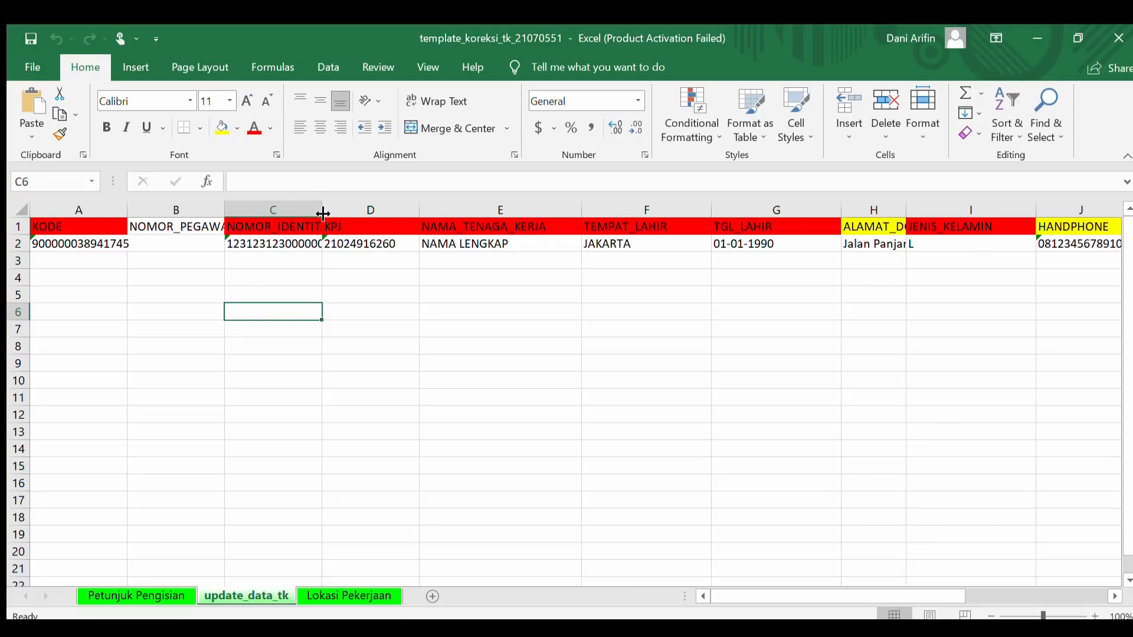
pyautogui.moveTo(322, 215)
pyautogui.mouseDown()
pyautogui.moveTo(373, 217)
pyautogui.moveTo(337, 217)
pyautogui.mouseUp()
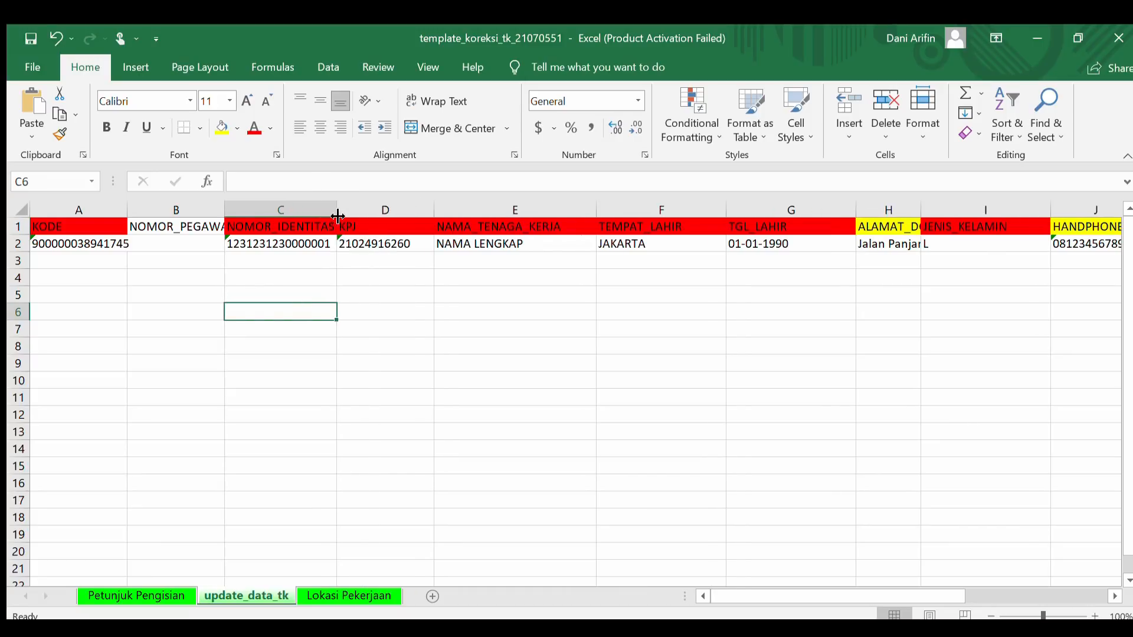
pyautogui.click(358, 281)
pyautogui.click(65, 226)
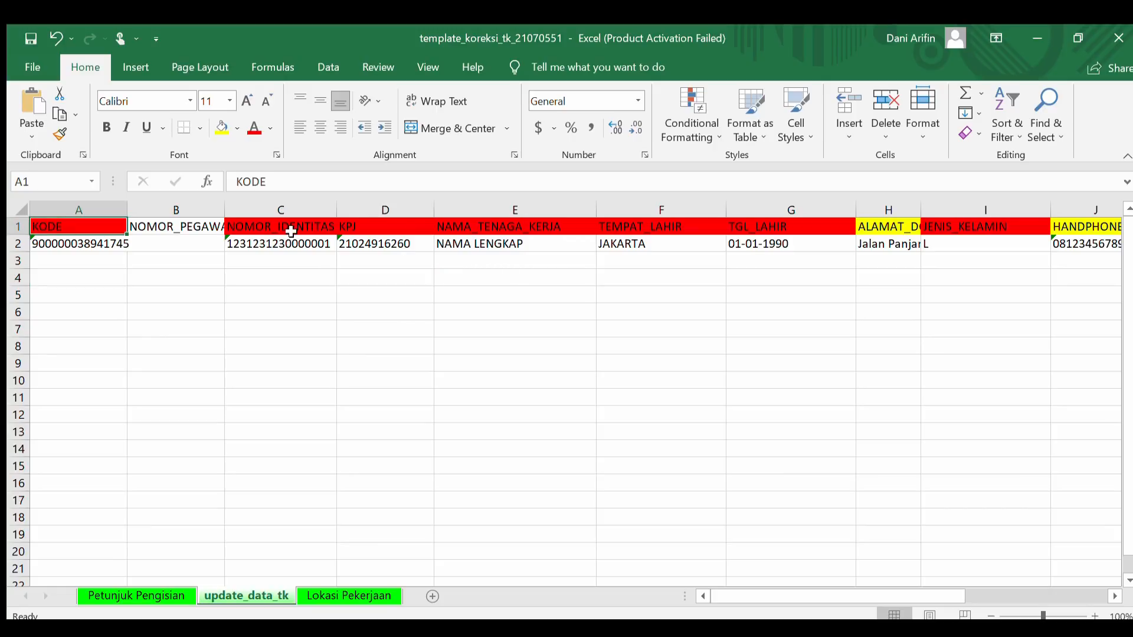
pyautogui.click(291, 231)
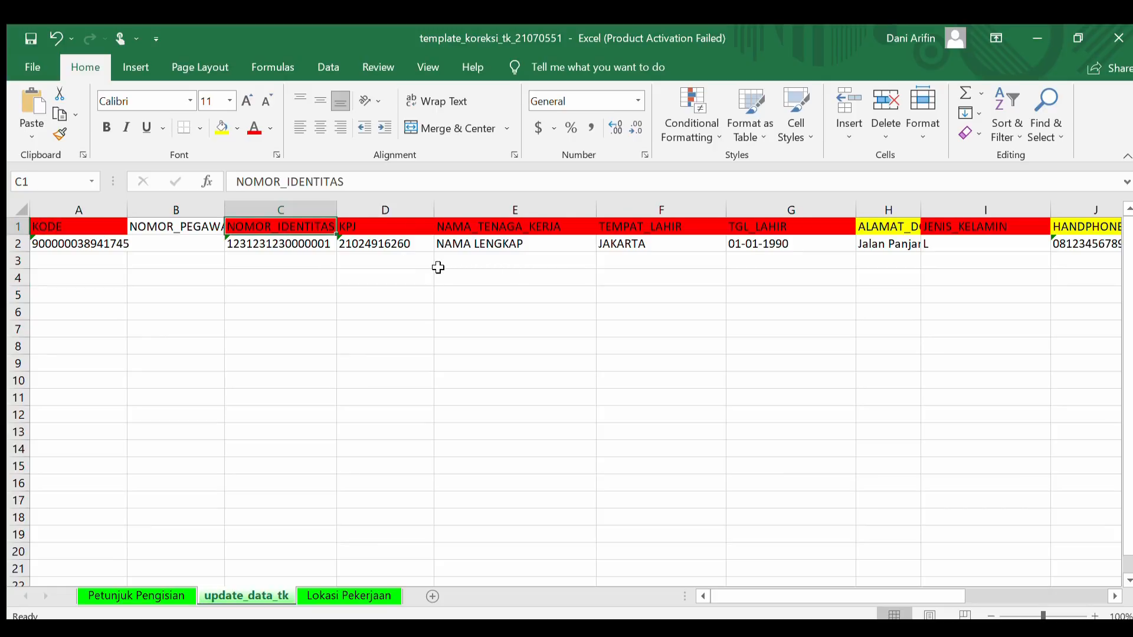
pyautogui.click(447, 325)
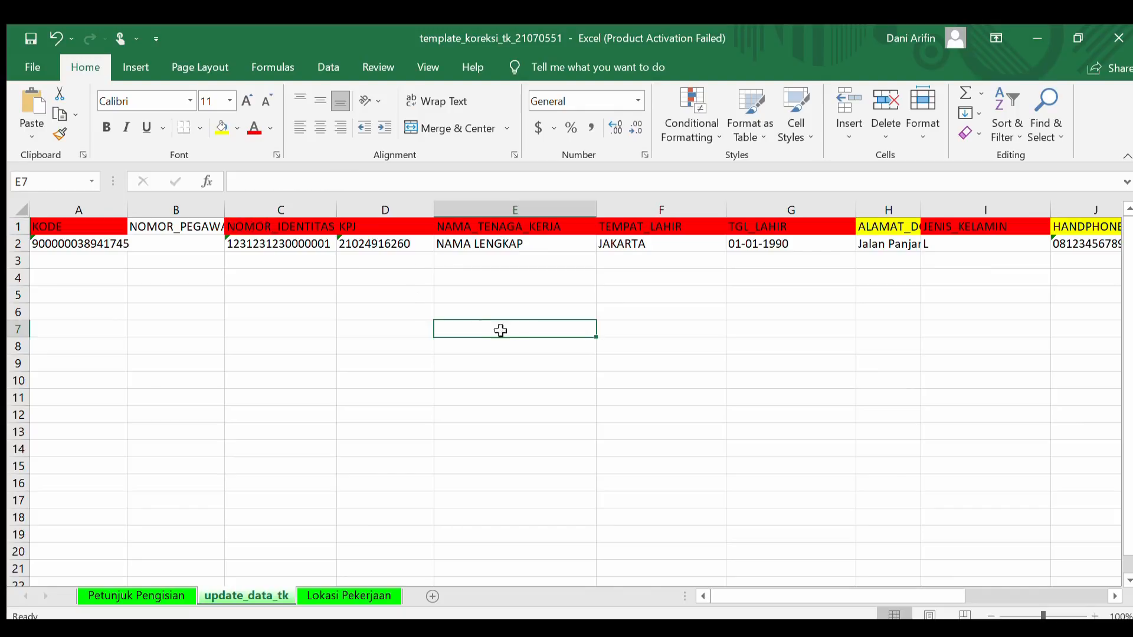
pyautogui.click(306, 311)
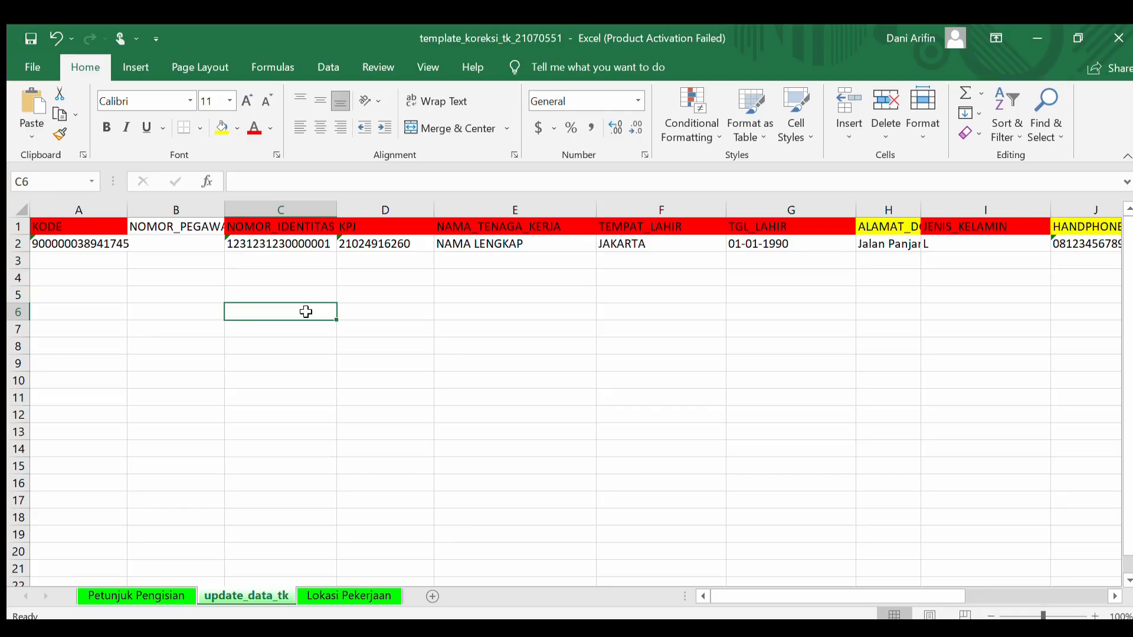
pyautogui.click(289, 244)
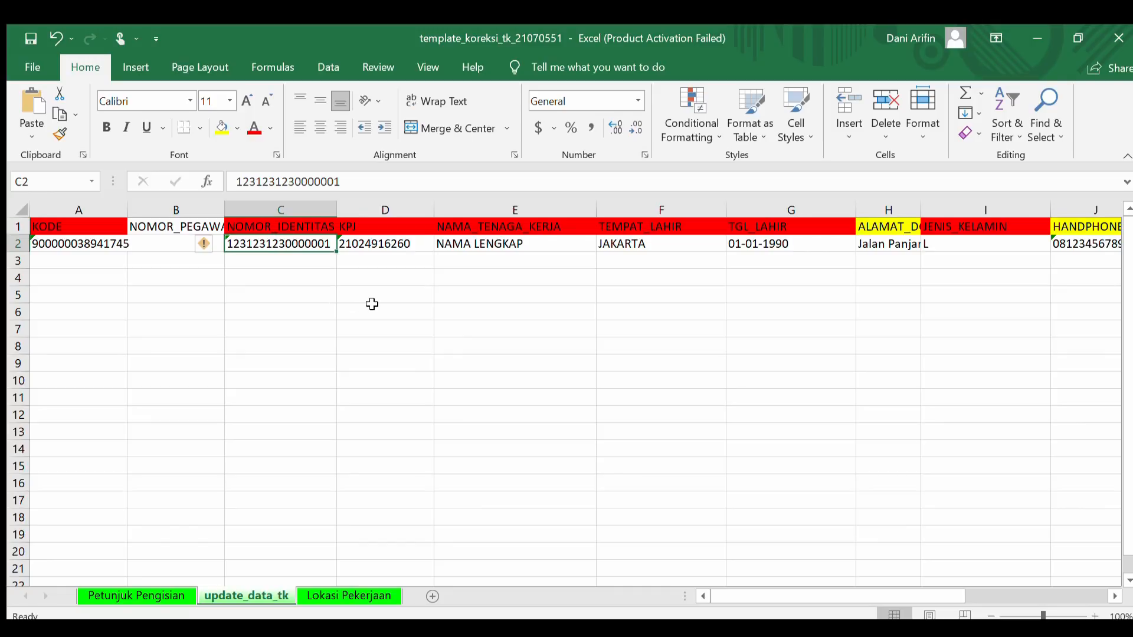
pyautogui.click(275, 300)
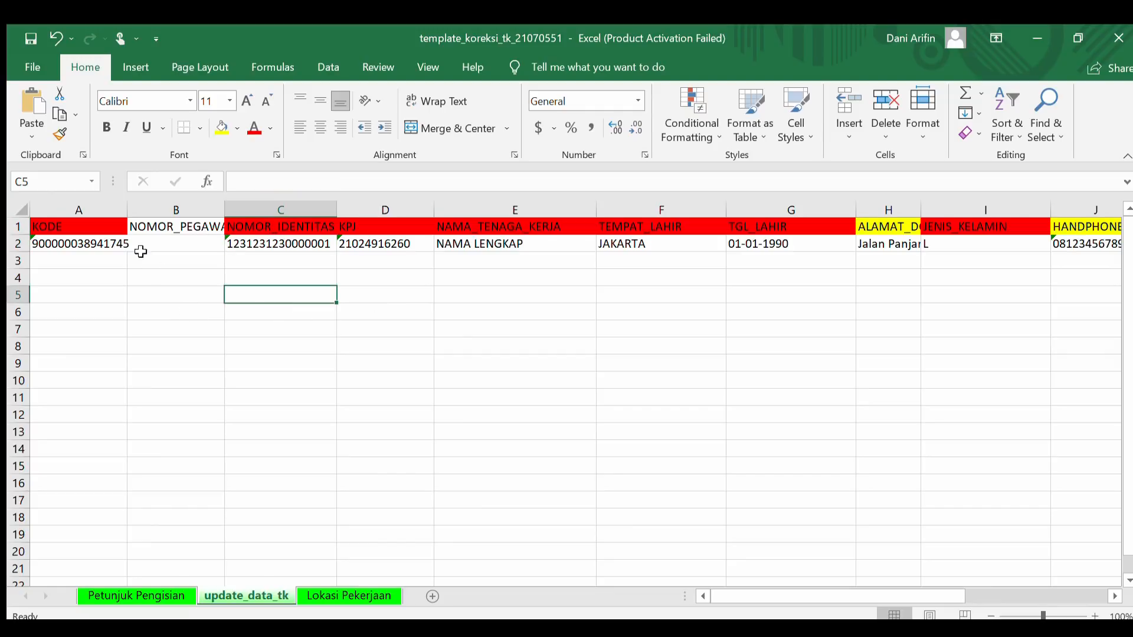
pyautogui.moveTo(128, 215); pyautogui.dragTo(137, 214)
pyautogui.click(206, 277)
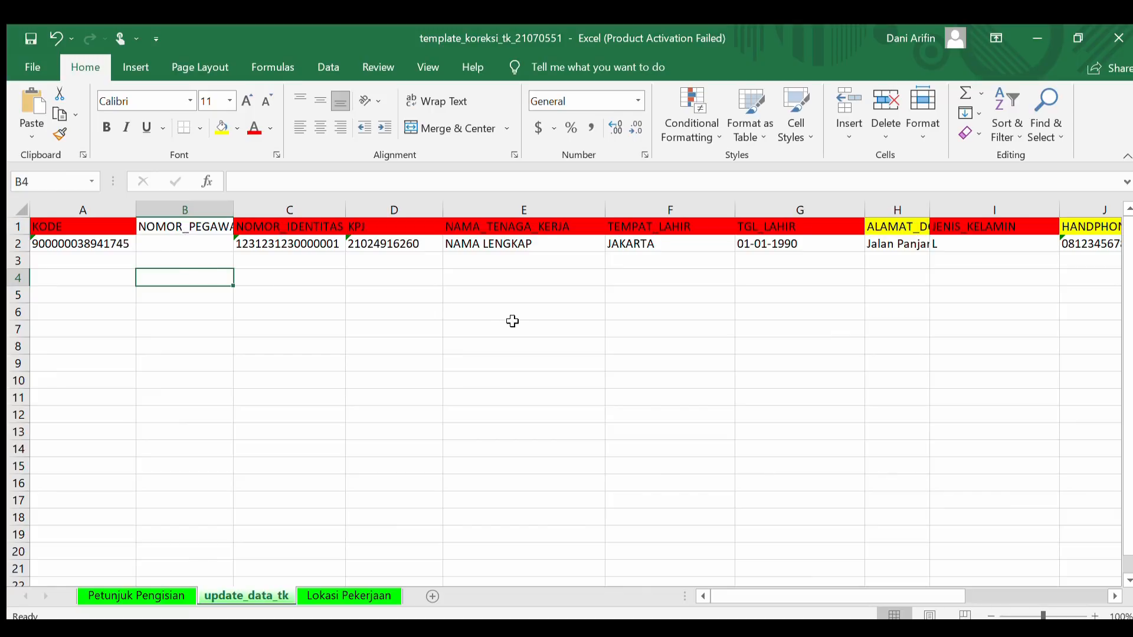
pyautogui.click(337, 316)
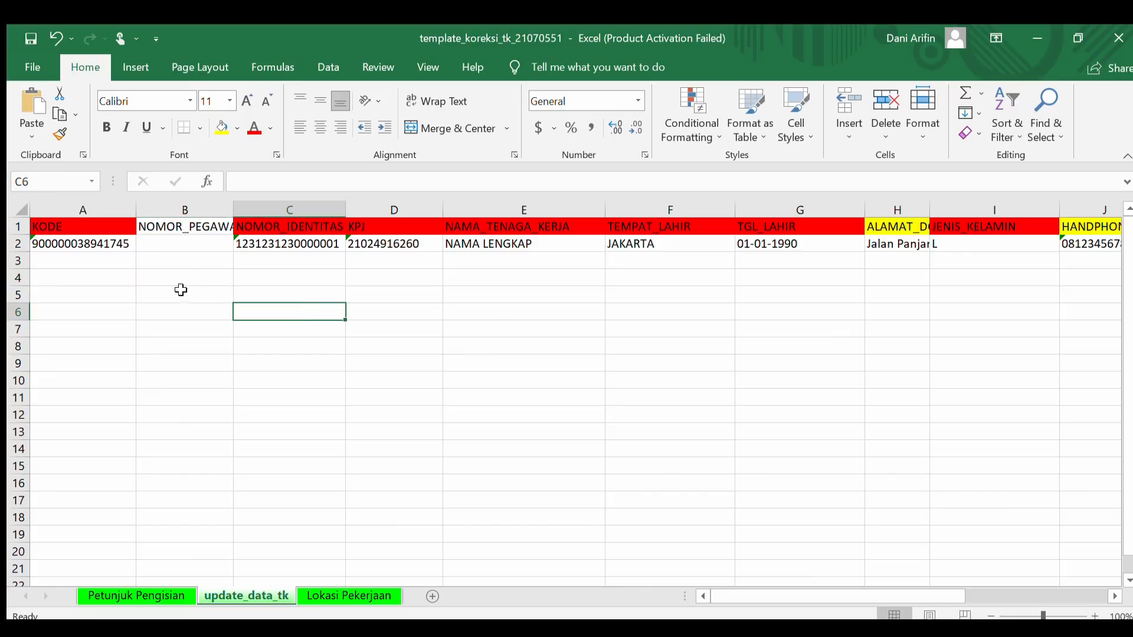
pyautogui.click(194, 232)
pyautogui.click(196, 239)
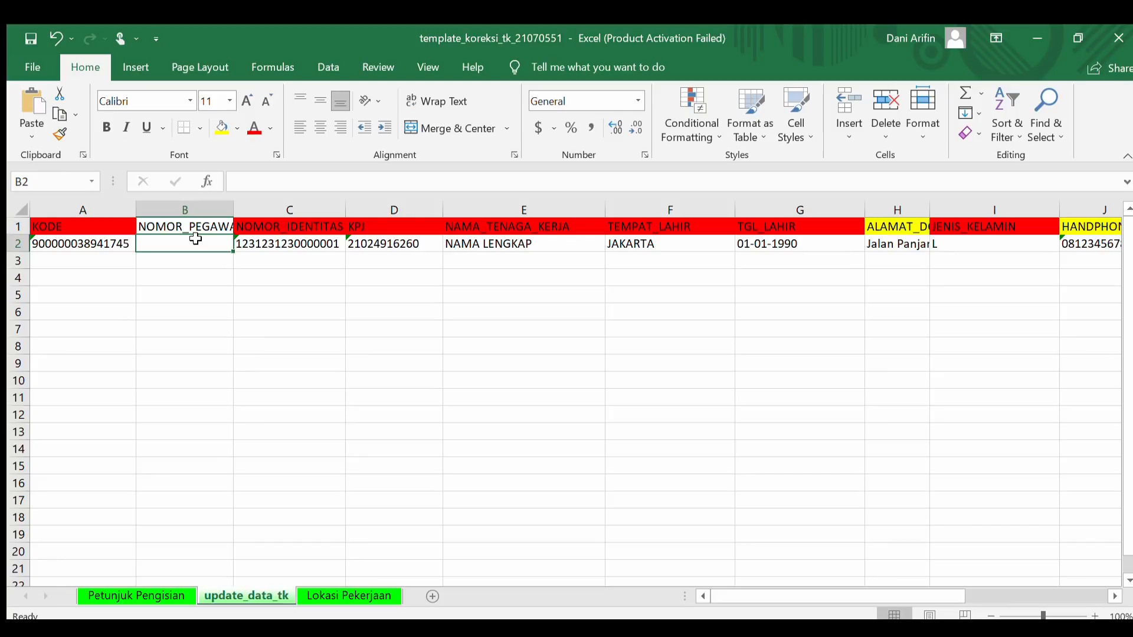
# Set the employee number in B2 to '123 PEG'
pyautogui.write('123 peg')
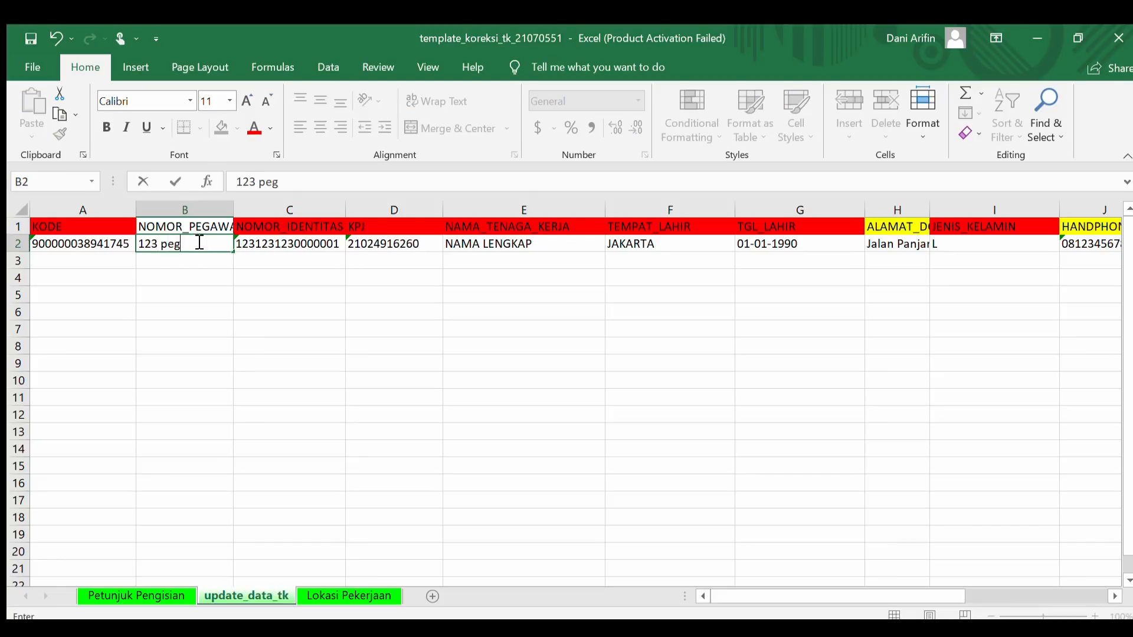
pyautogui.press('BackSpace')
pyautogui.press('BackSpace')
pyautogui.press('BackSpace')
pyautogui.press('Return')
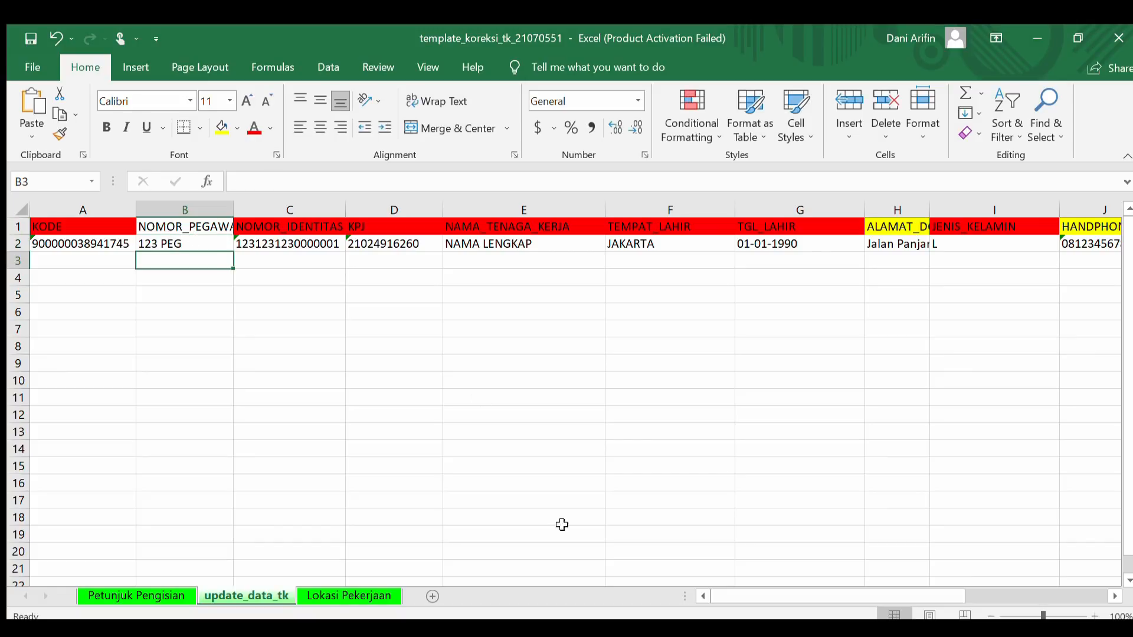
# Widen column H and change the domicile address in H2 to 'Jalan Daan Mogot'
pyautogui.moveTo(767, 595); pyautogui.dragTo(880, 594)
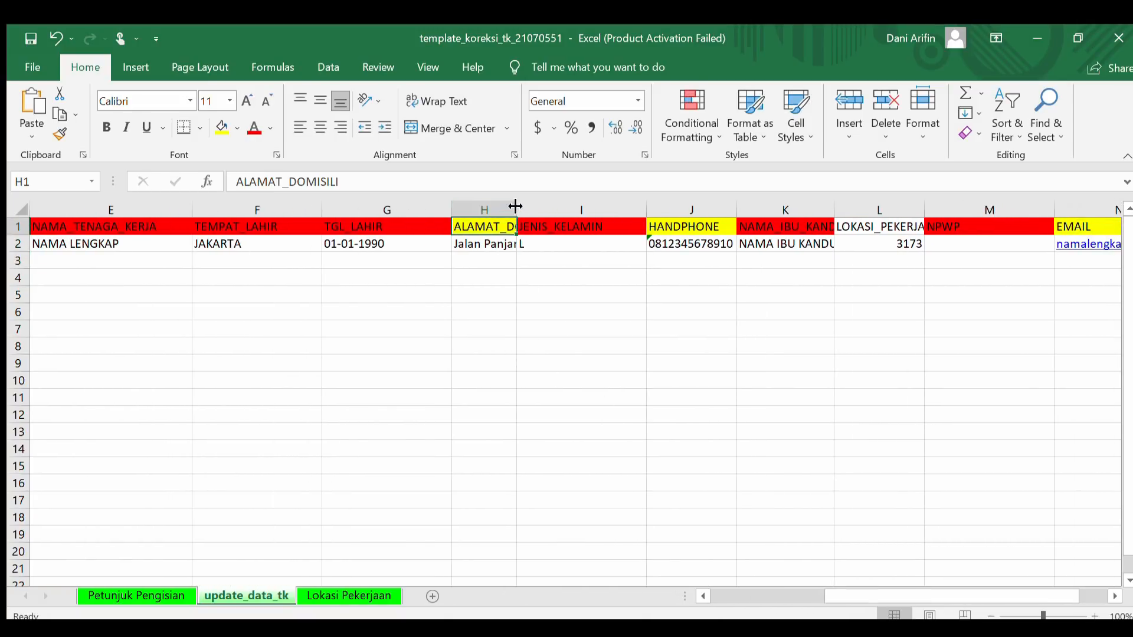
pyautogui.moveTo(517, 210); pyautogui.dragTo(611, 214)
pyautogui.click(565, 309)
pyautogui.click(595, 263)
pyautogui.click(570, 242)
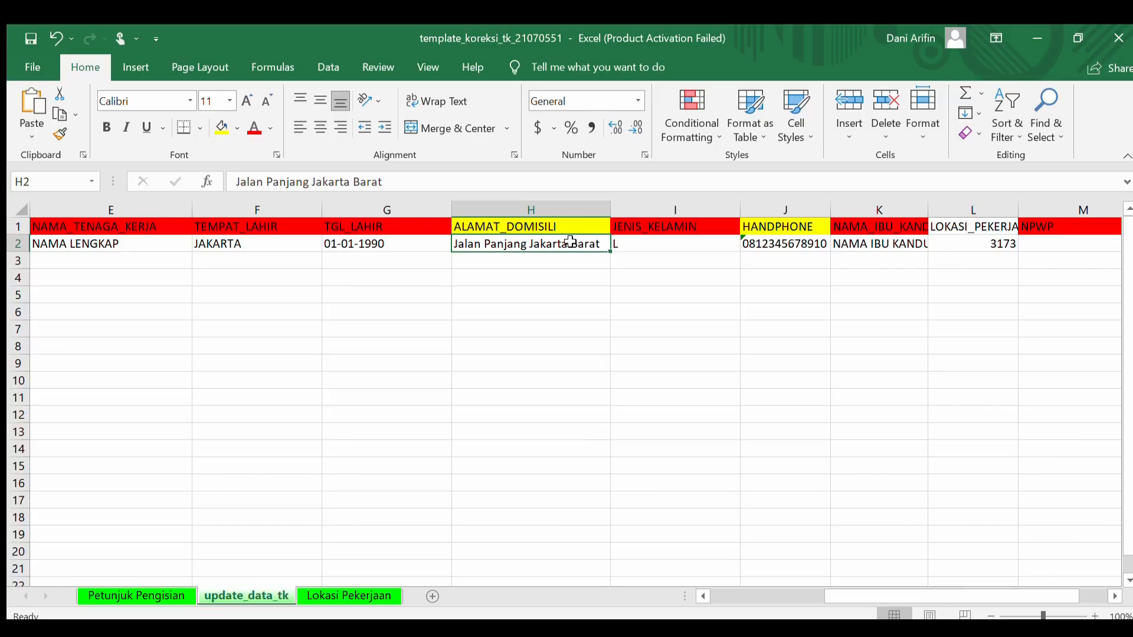
pyautogui.write('jALA')
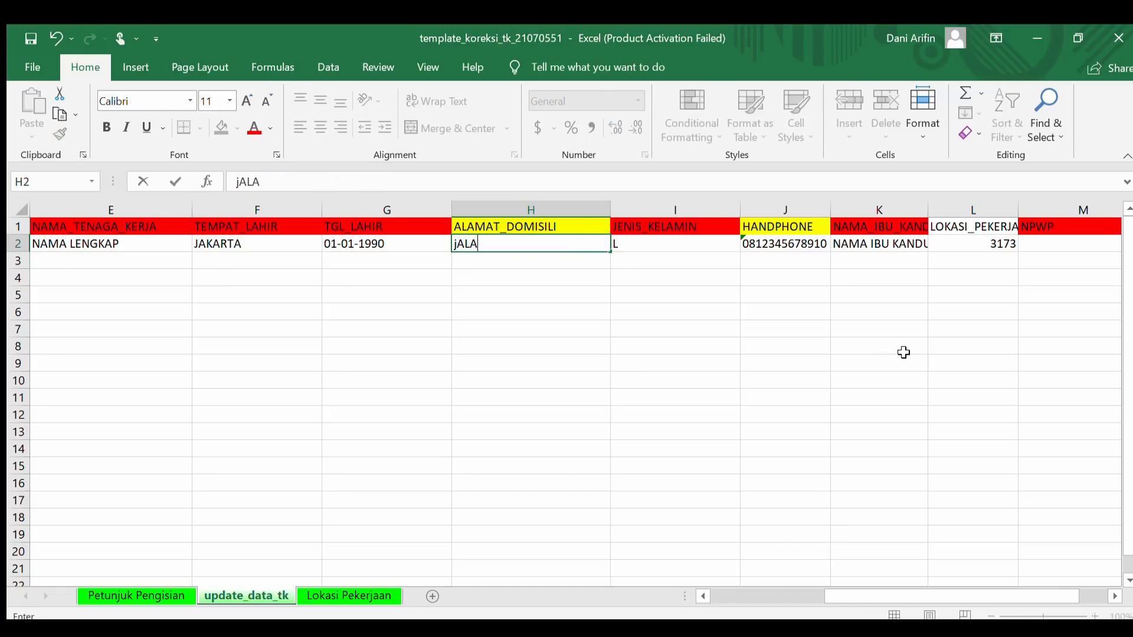
pyautogui.press('BackSpace')
pyautogui.press('BackSpace')
pyautogui.press('BackSpace')
pyautogui.press('BackSpace')
pyautogui.write('Jalan Daan Mo')
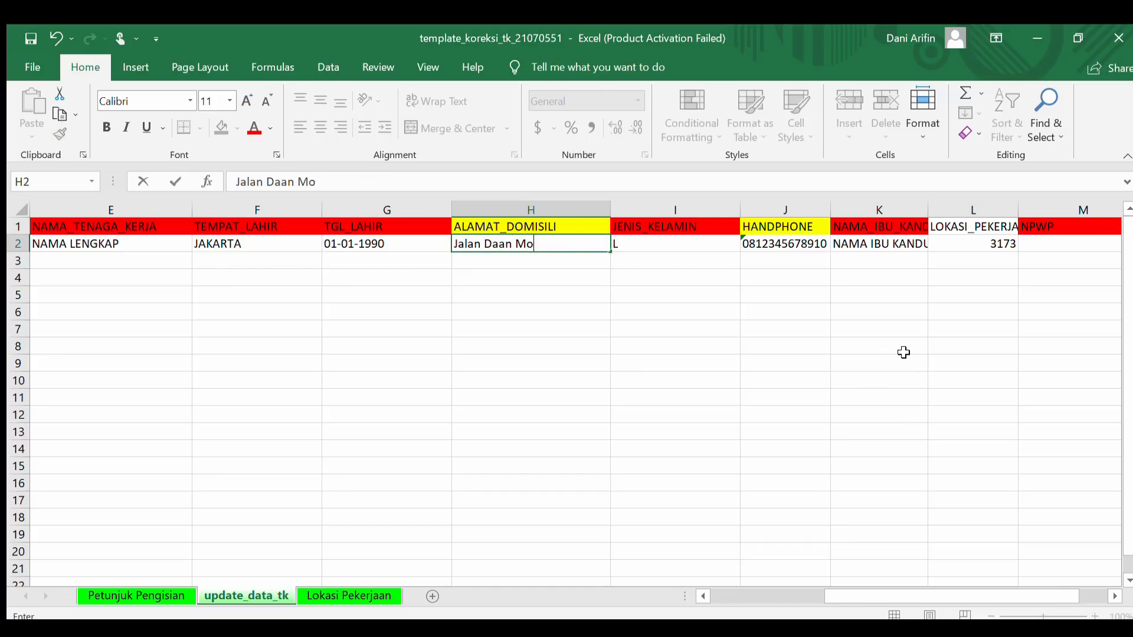
pyautogui.write('got')
pyautogui.press('Return')
pyautogui.click(843, 351)
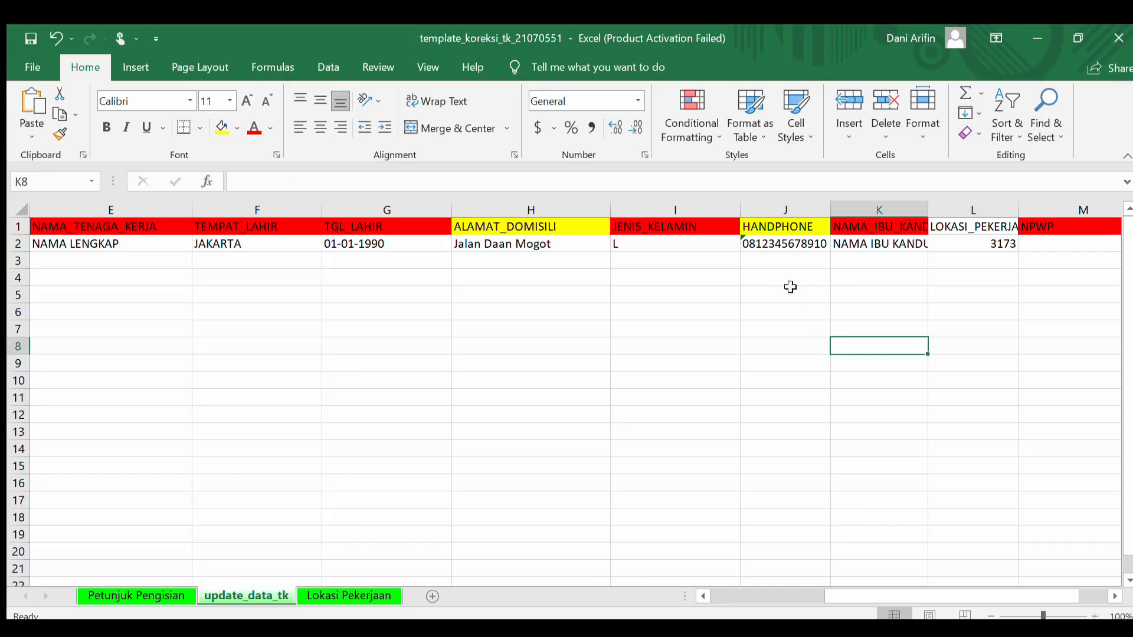
pyautogui.click(773, 248)
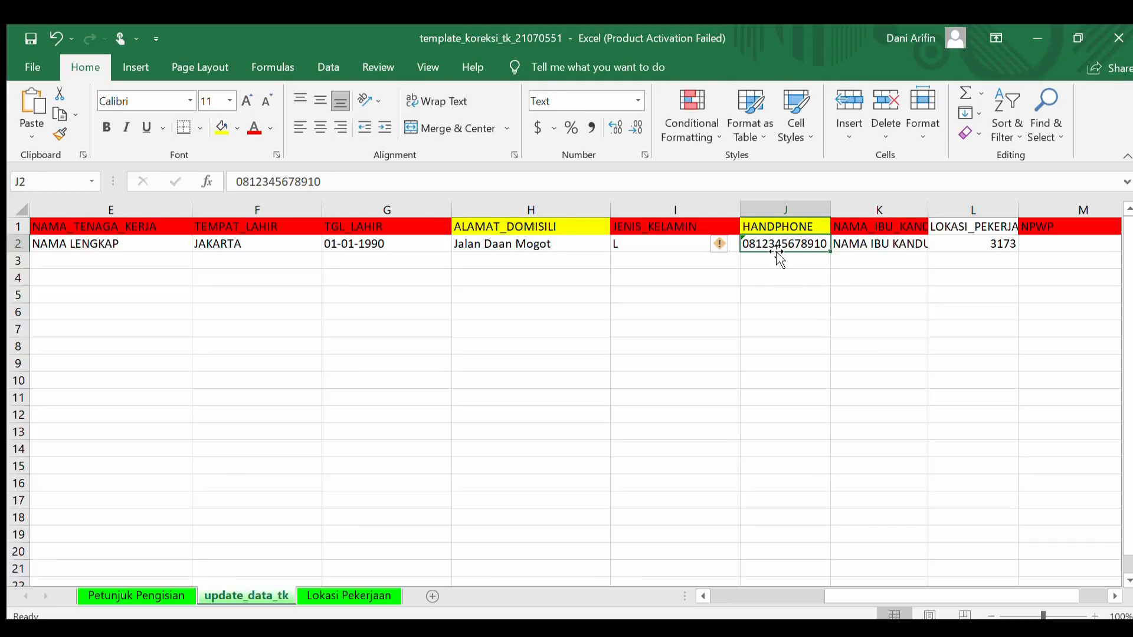
# Confirm the HANDPHONE column J is formatted as Text and select J2
pyautogui.click(772, 295)
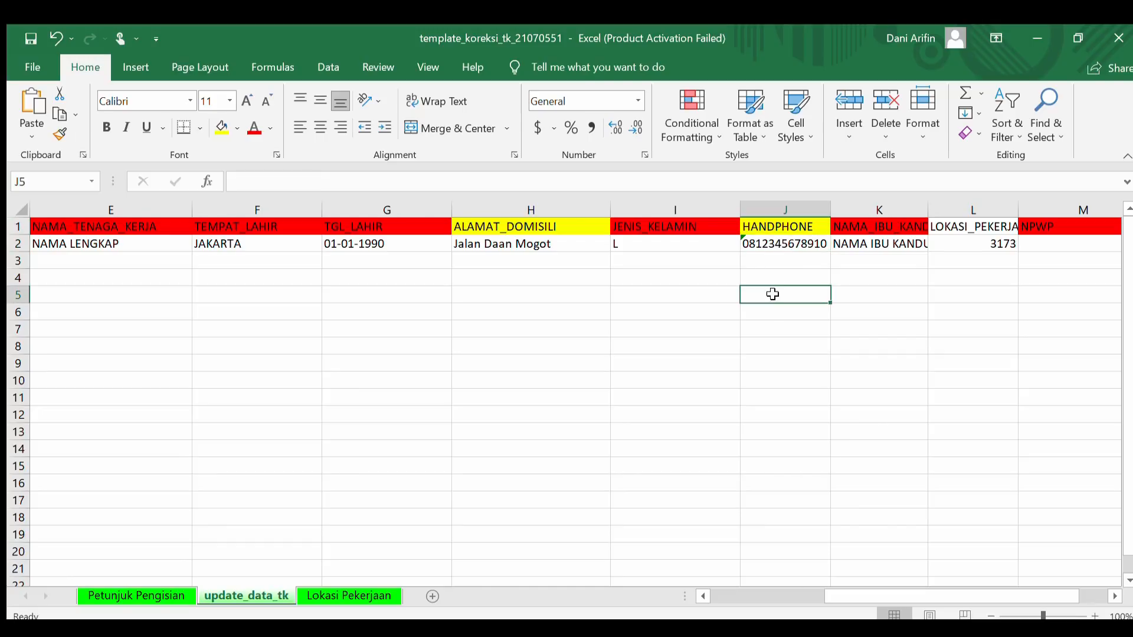
pyautogui.click(787, 227)
pyautogui.click(786, 247)
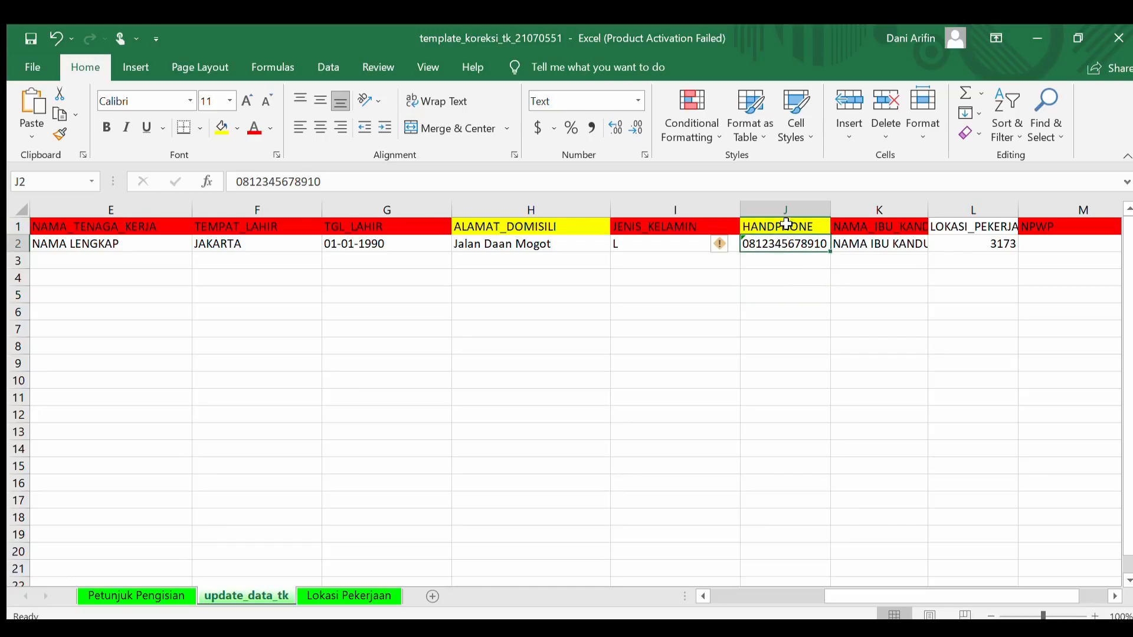
pyautogui.click(761, 299)
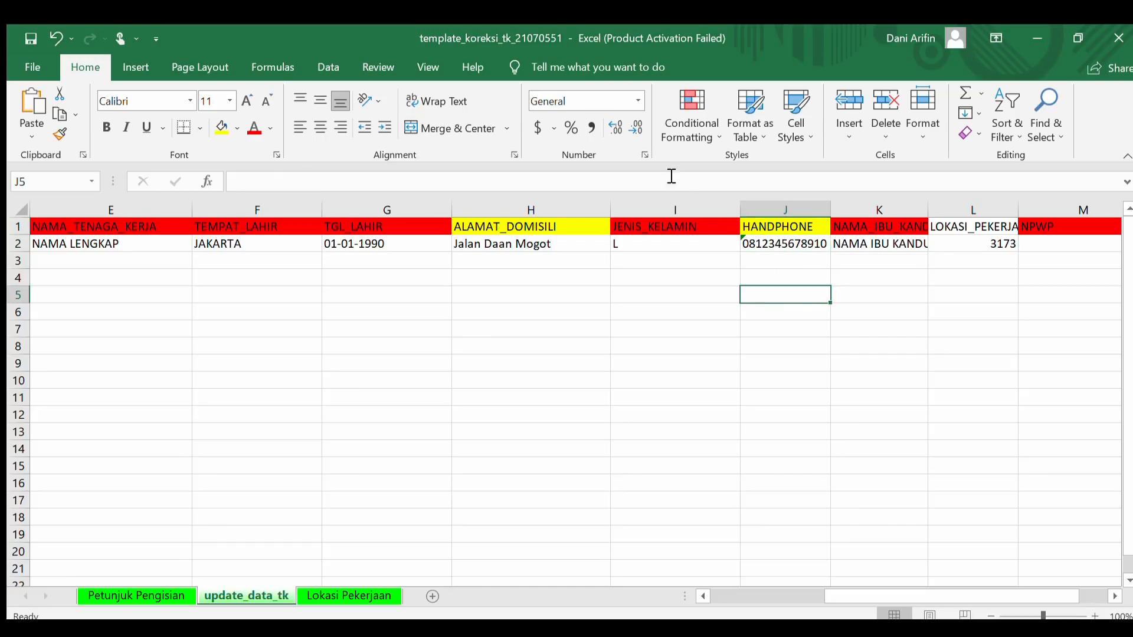
pyautogui.click(787, 244)
pyautogui.click(793, 223)
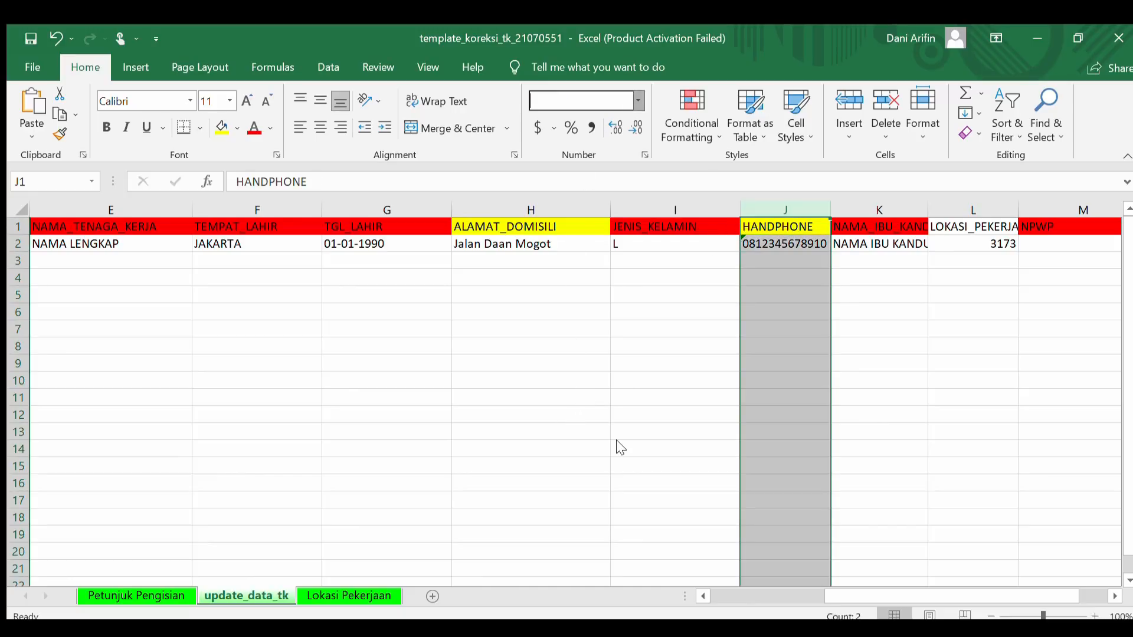
pyautogui.click(800, 366)
pyautogui.click(770, 243)
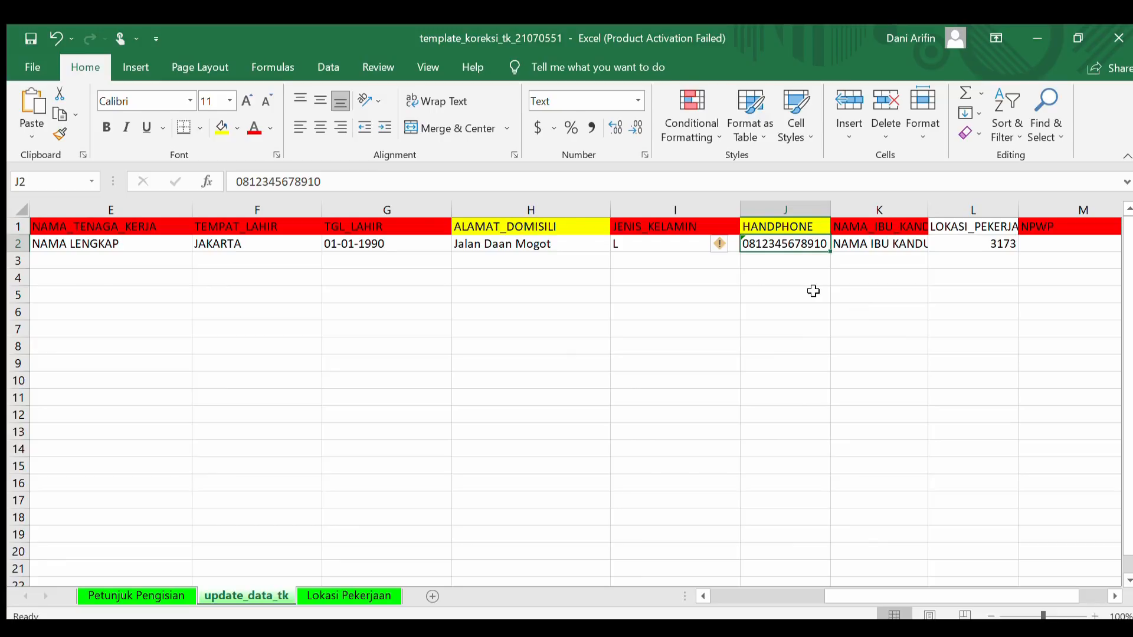
# Enter the worker's new mobile number in J2 and verify it
pyautogui.write('08')
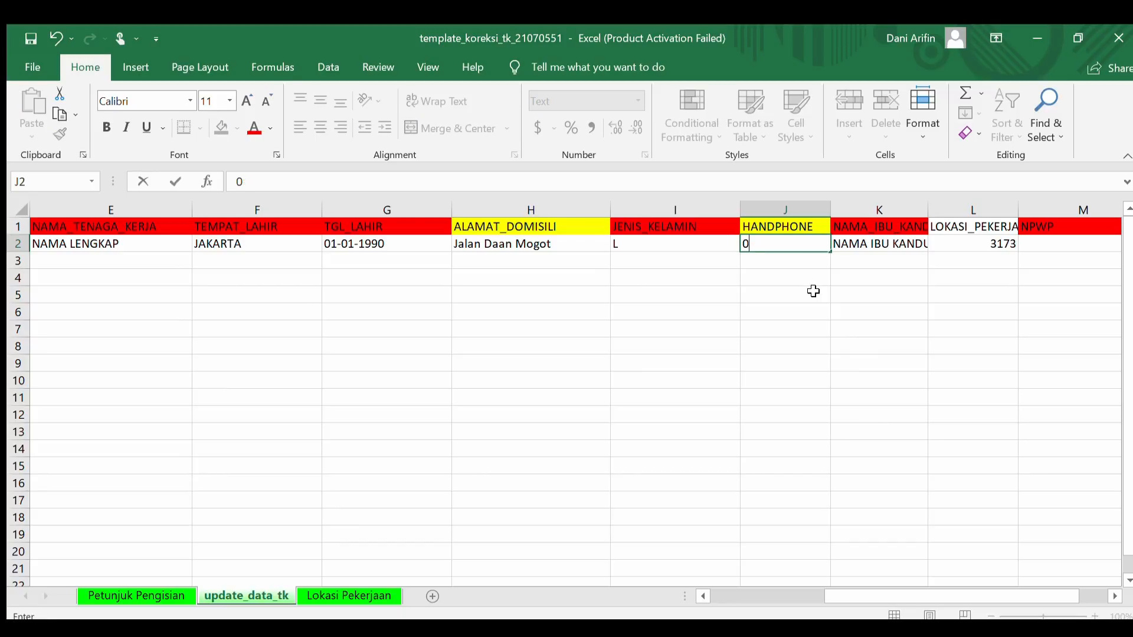
pyautogui.write('77777777777')
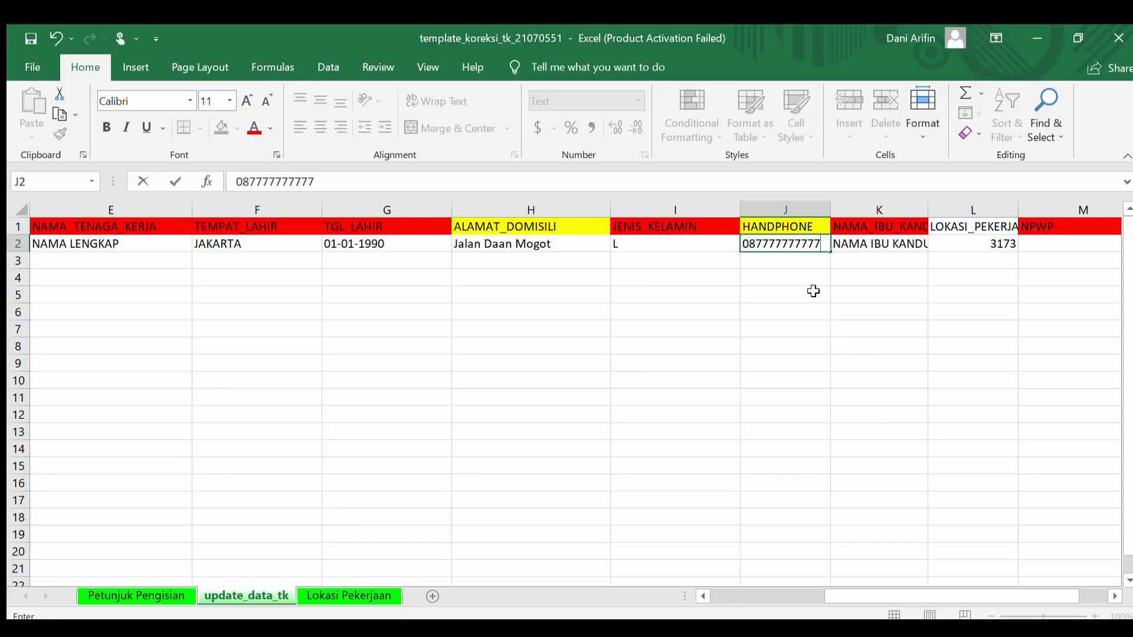
pyautogui.press('Return')
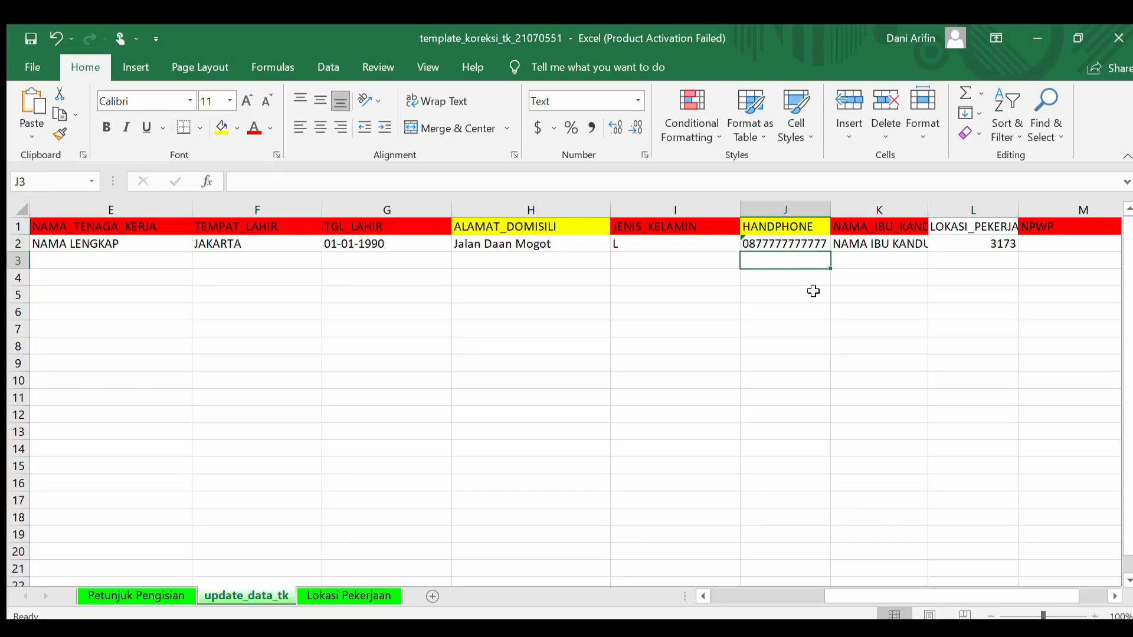
pyautogui.click(785, 242)
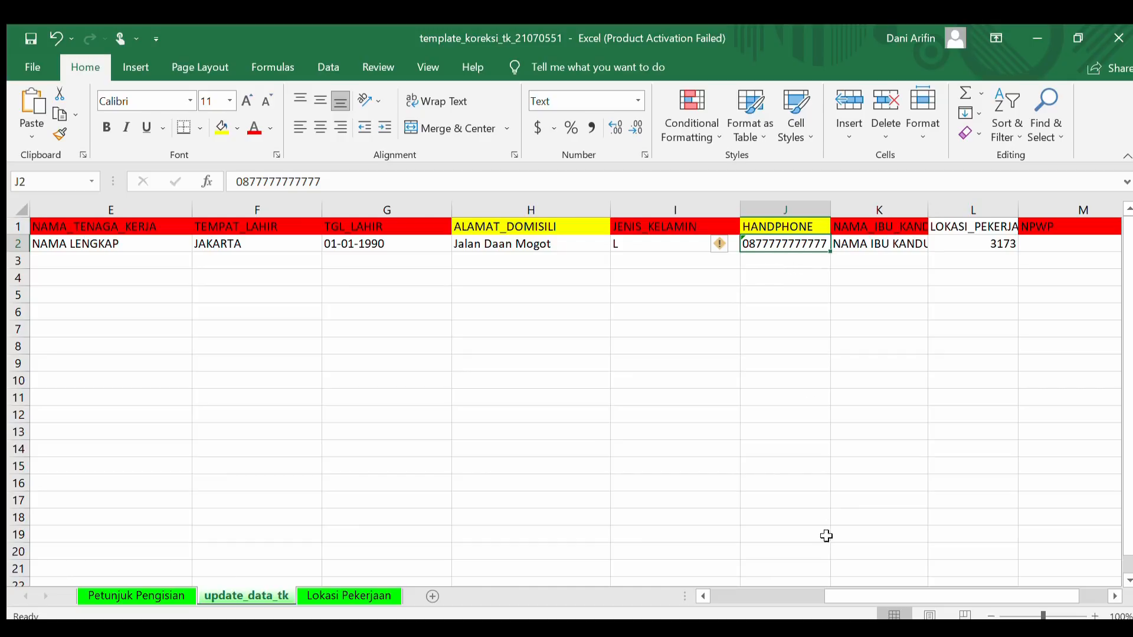
pyautogui.moveTo(836, 595); pyautogui.dragTo(902, 594)
pyautogui.click(822, 375)
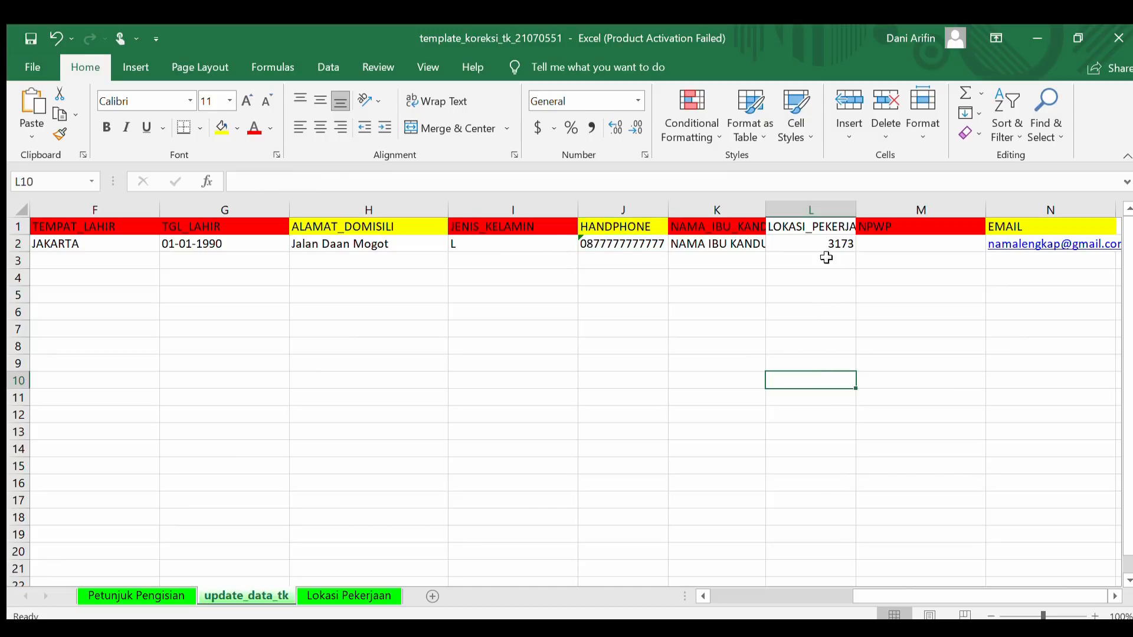
# Check the work-location code in L2, then view the Lokasi Pekerjaan region codes sheet
pyautogui.click(818, 226)
pyautogui.click(816, 244)
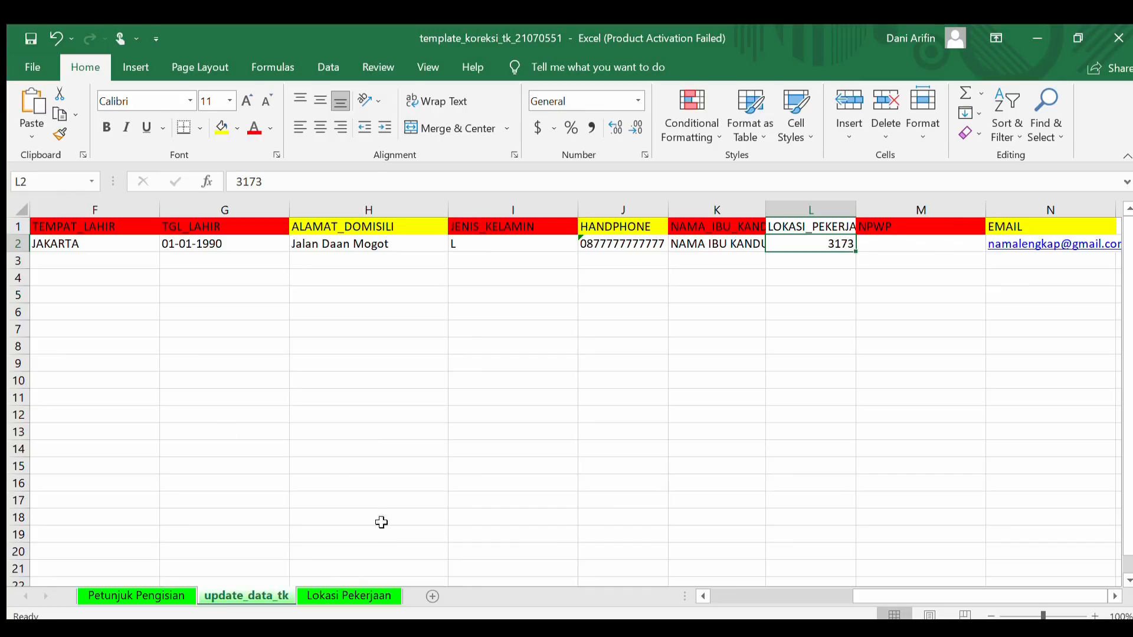
pyautogui.click(337, 596)
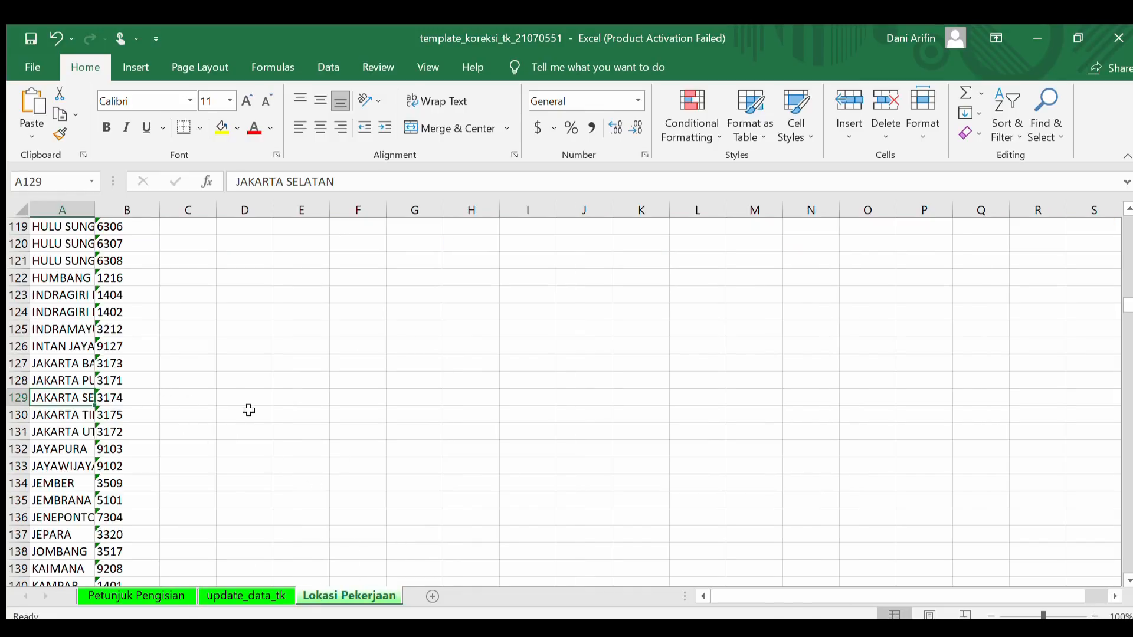
# On the update_data_tk sheet, replace the worker's LOKASI_PEKERJAAN code 3173 with 3174
pyautogui.click(247, 595)
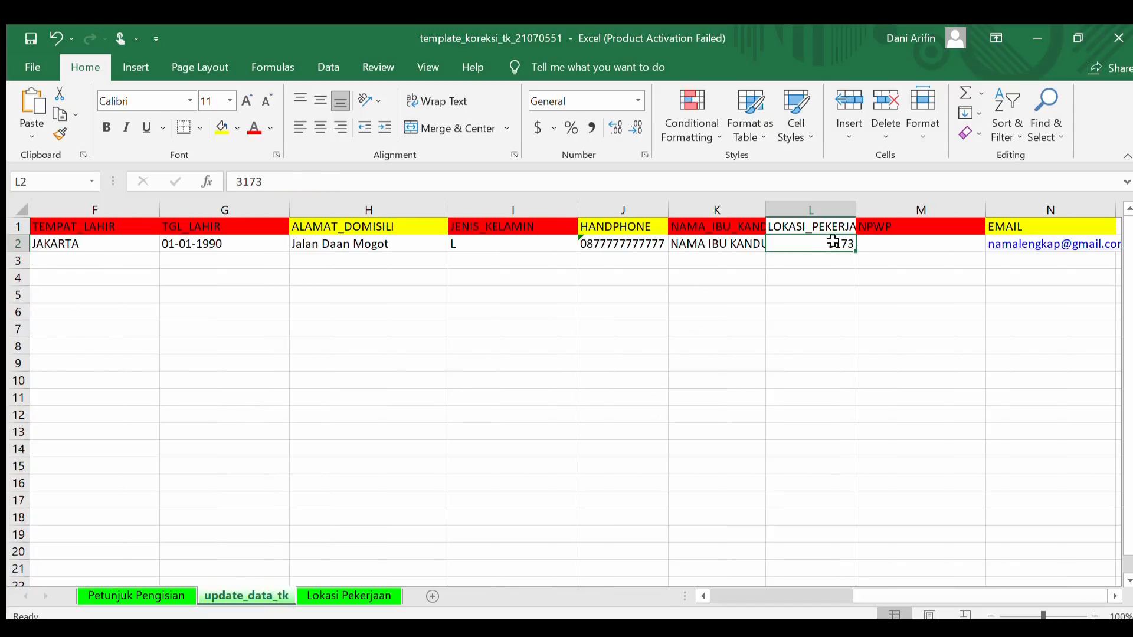
pyautogui.write('3174')
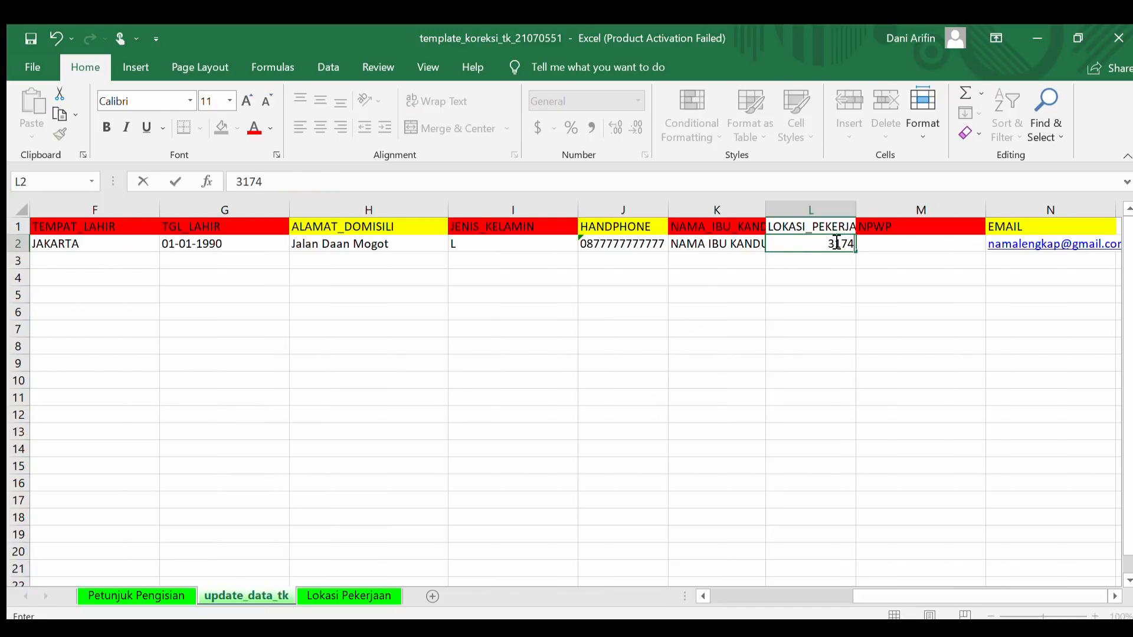
pyautogui.press('Return')
pyautogui.click(832, 325)
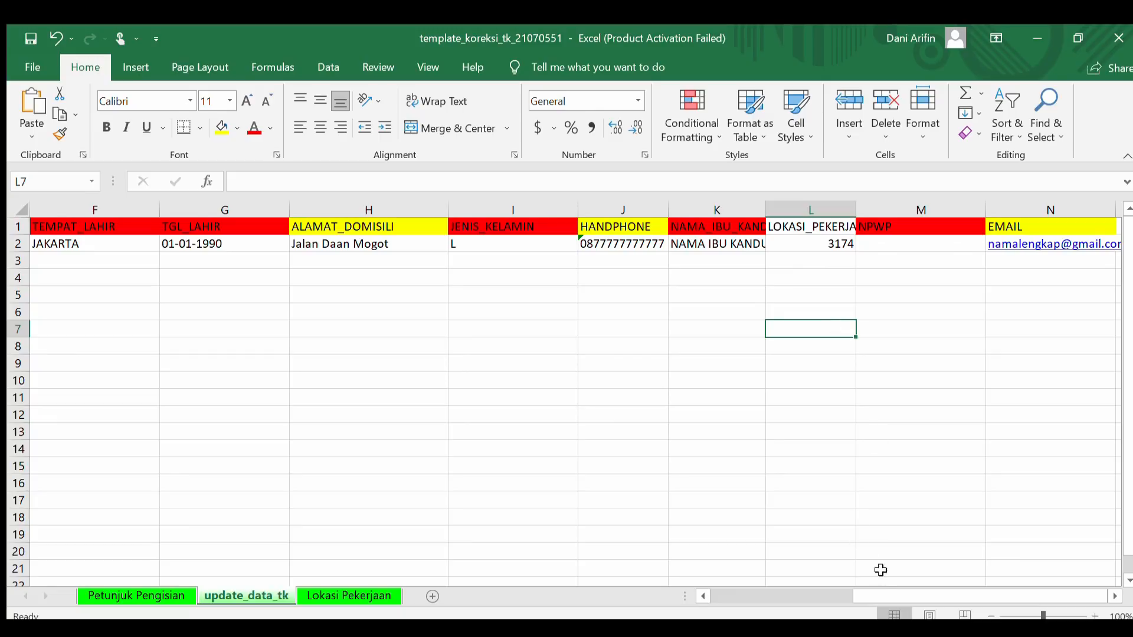
pyautogui.click(1030, 329)
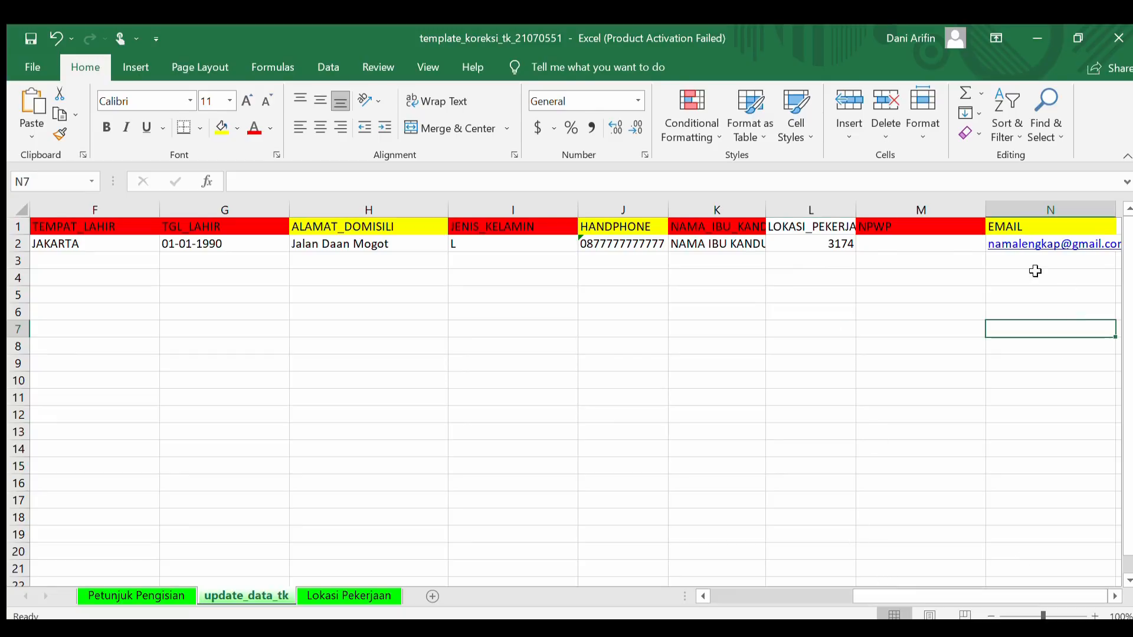
pyautogui.click(1012, 260)
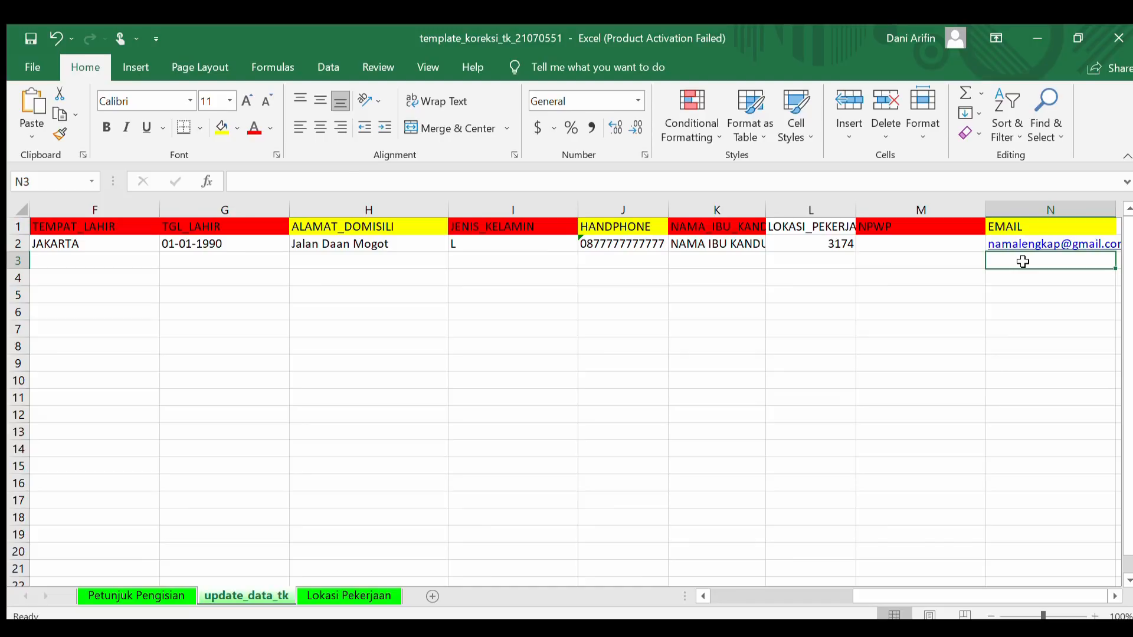
# Enter the worker's new e-mail address in cell N2
pyautogui.press('Up')
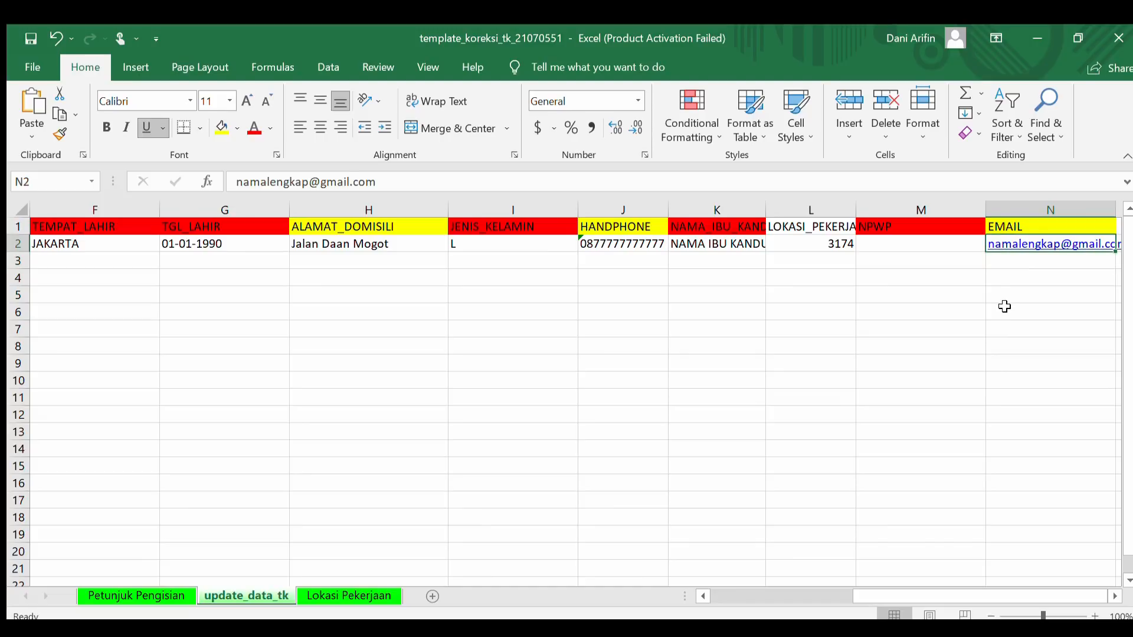
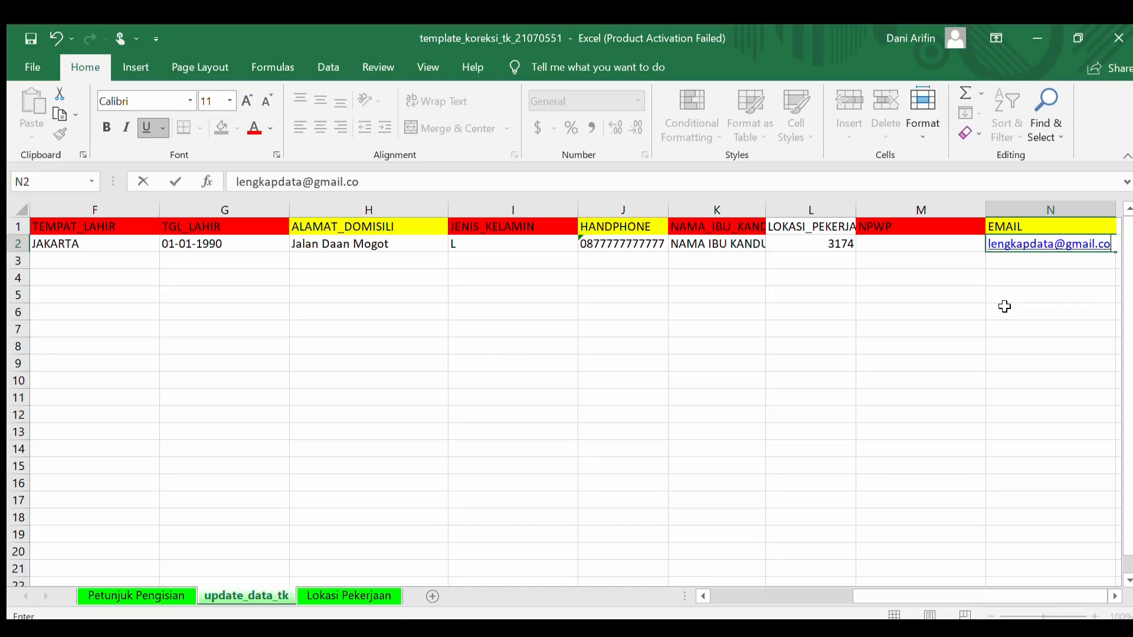
pyautogui.click(1102, 356)
pyautogui.click(1039, 262)
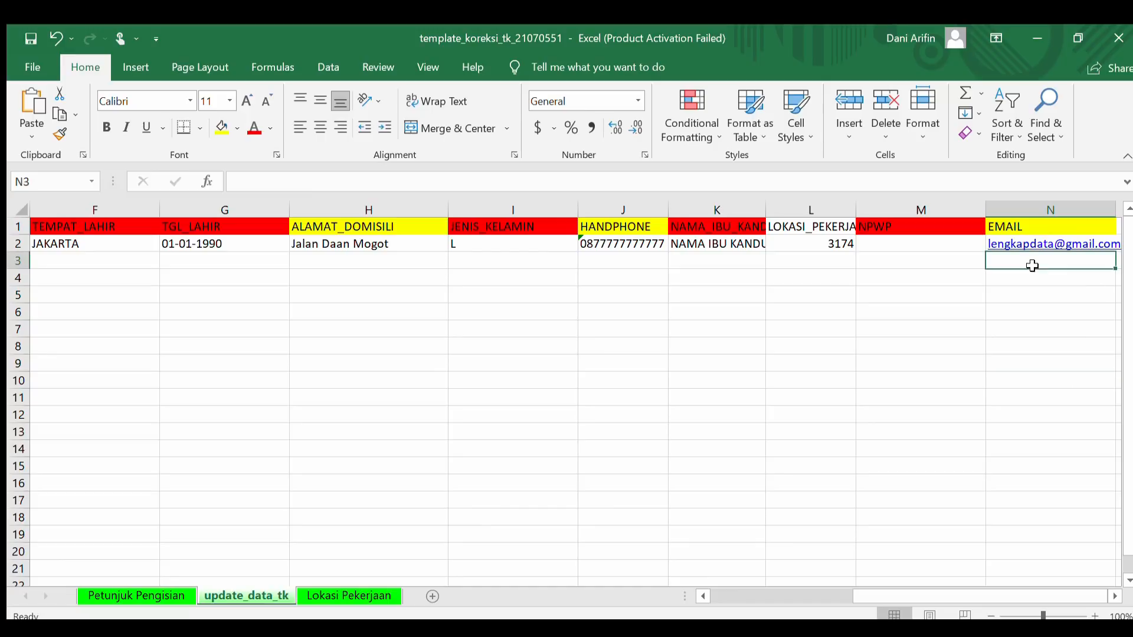
# Check the phone number in J2 and review the completed correction row
pyautogui.click(598, 249)
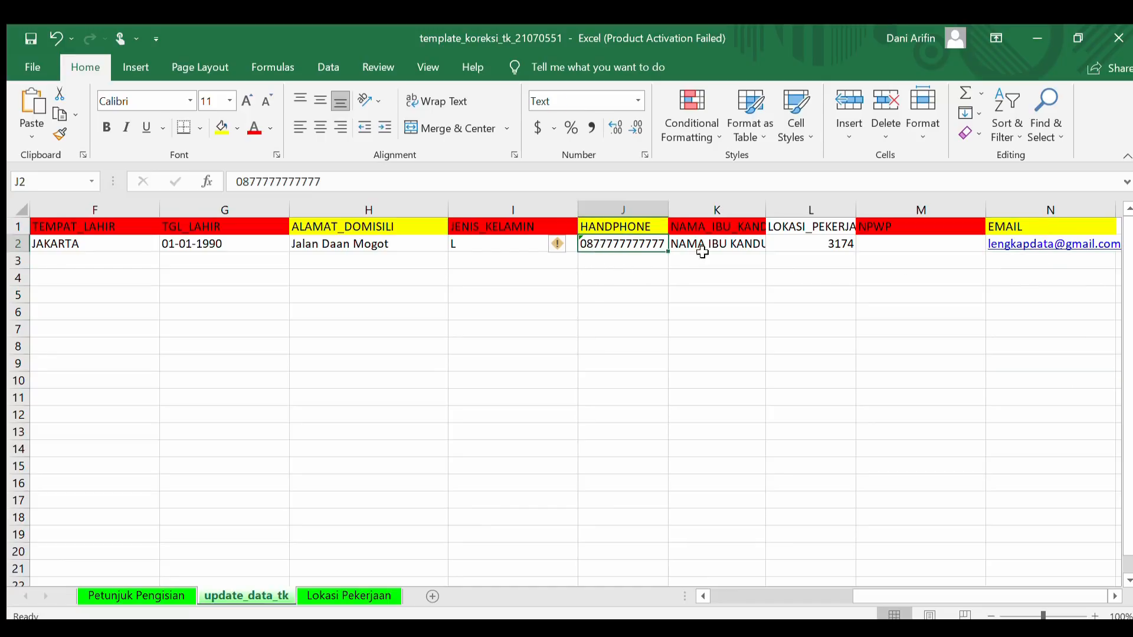
pyautogui.click(1007, 276)
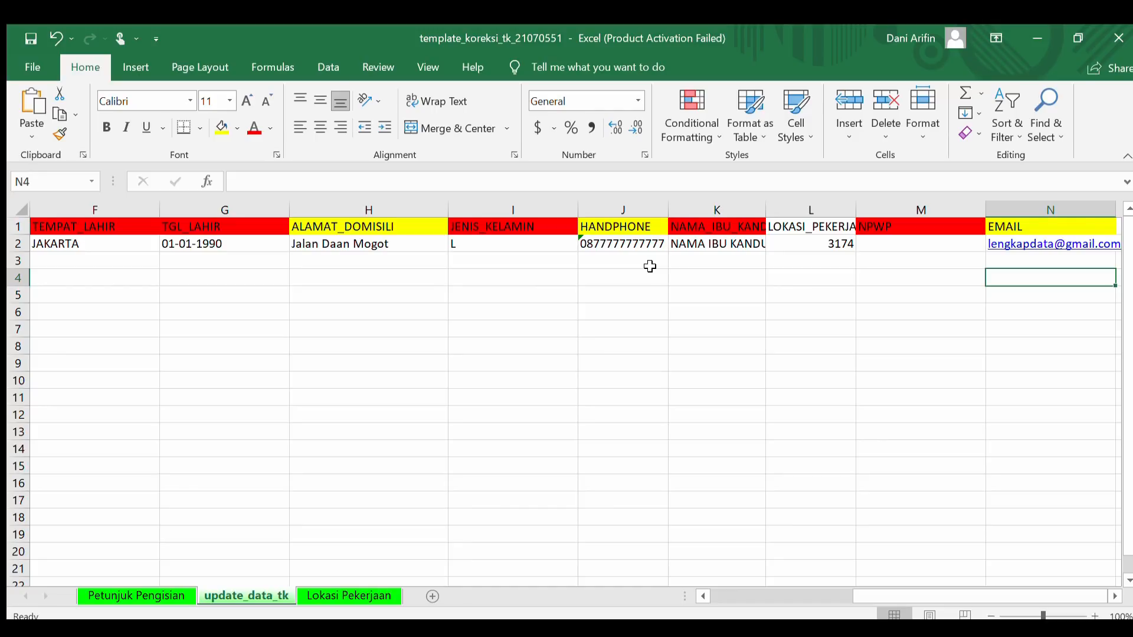
pyautogui.click(796, 380)
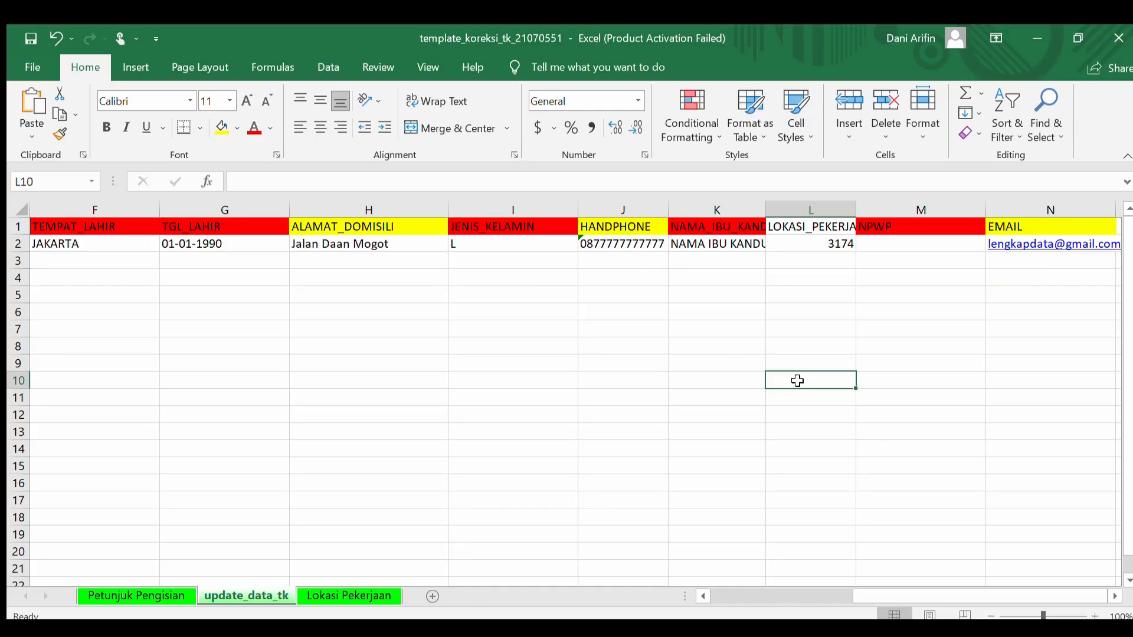
pyautogui.click(700, 272)
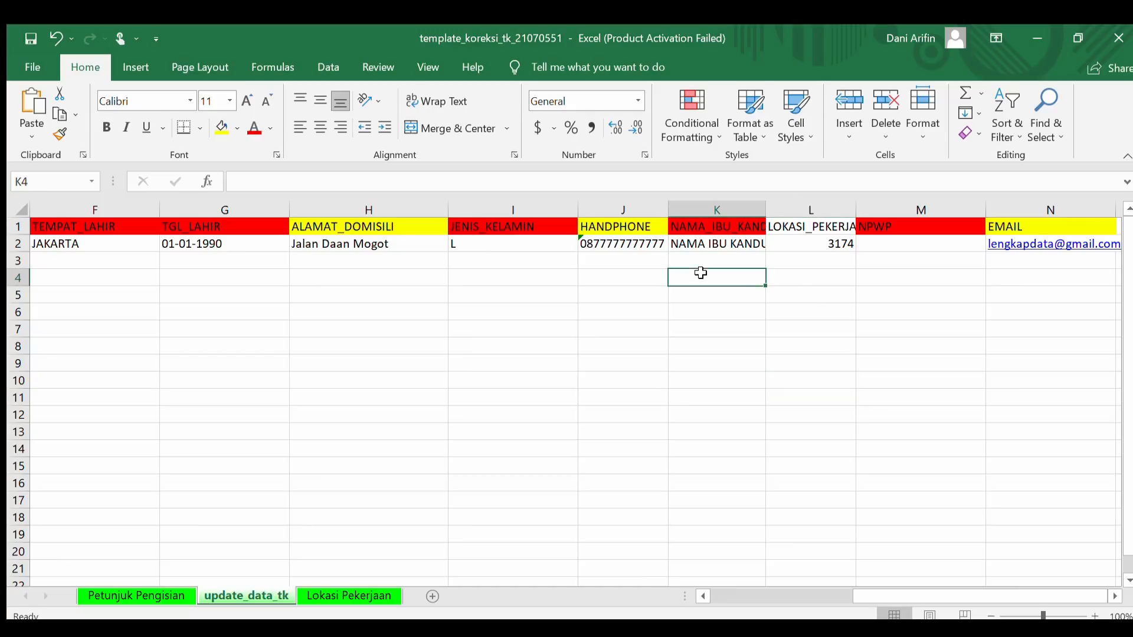
pyautogui.click(630, 257)
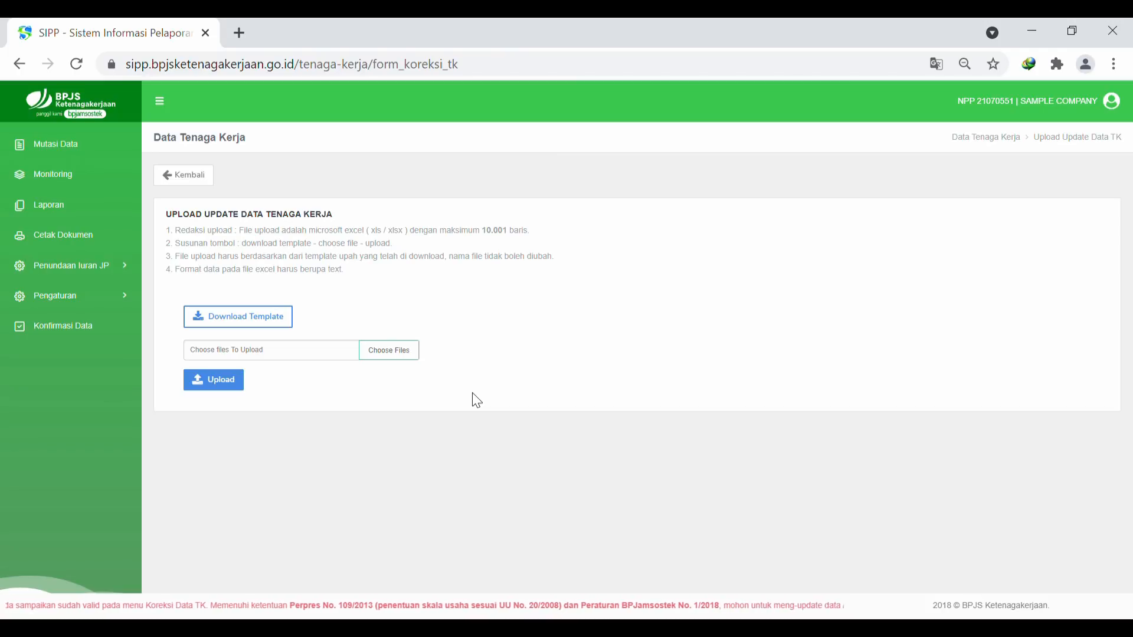
# Attach the template_koreksi_tk_21070551 workbook on the Upload Update Data Tenaga Kerja page
pyautogui.click(409, 360)
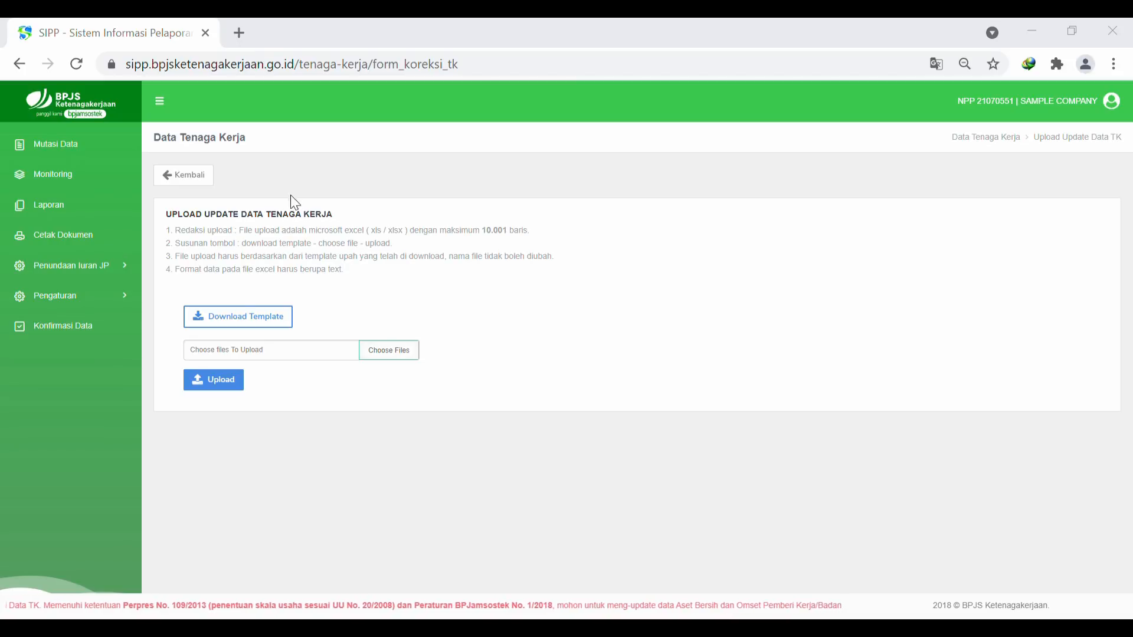
pyautogui.click(433, 416)
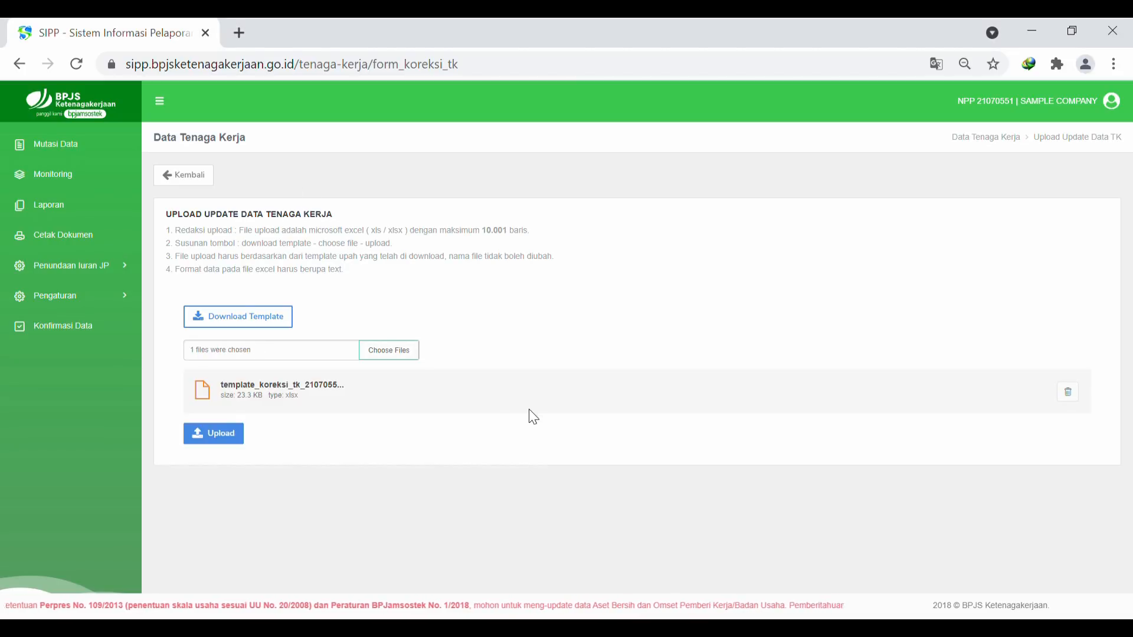
# Upload the attached template and acknowledge the Berhasil! validation message
pyautogui.click(211, 437)
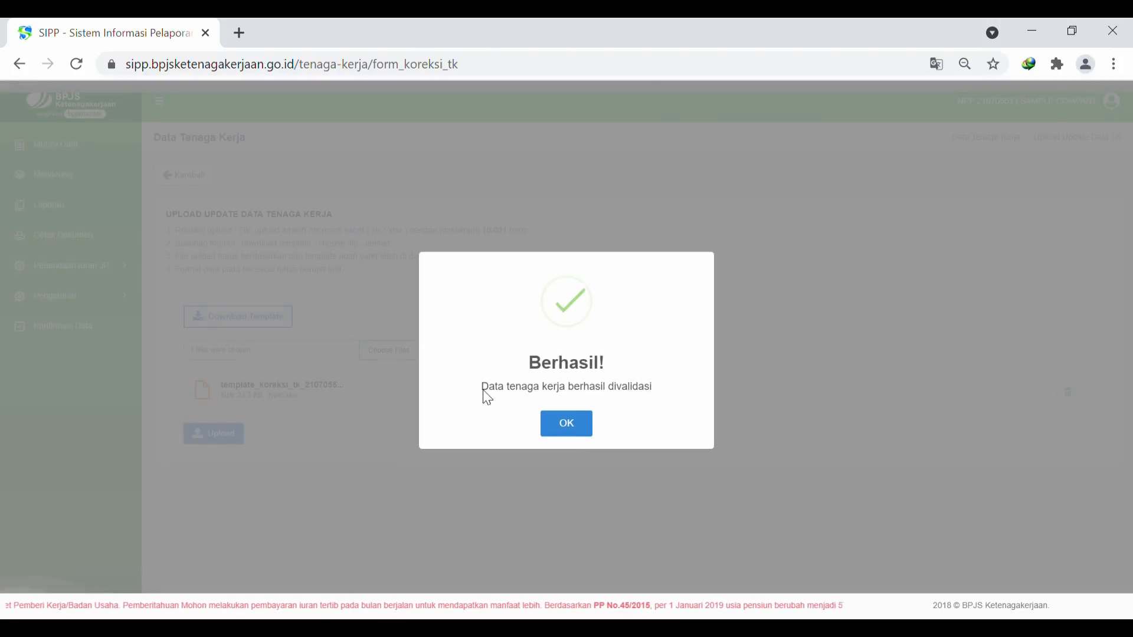
pyautogui.click(567, 425)
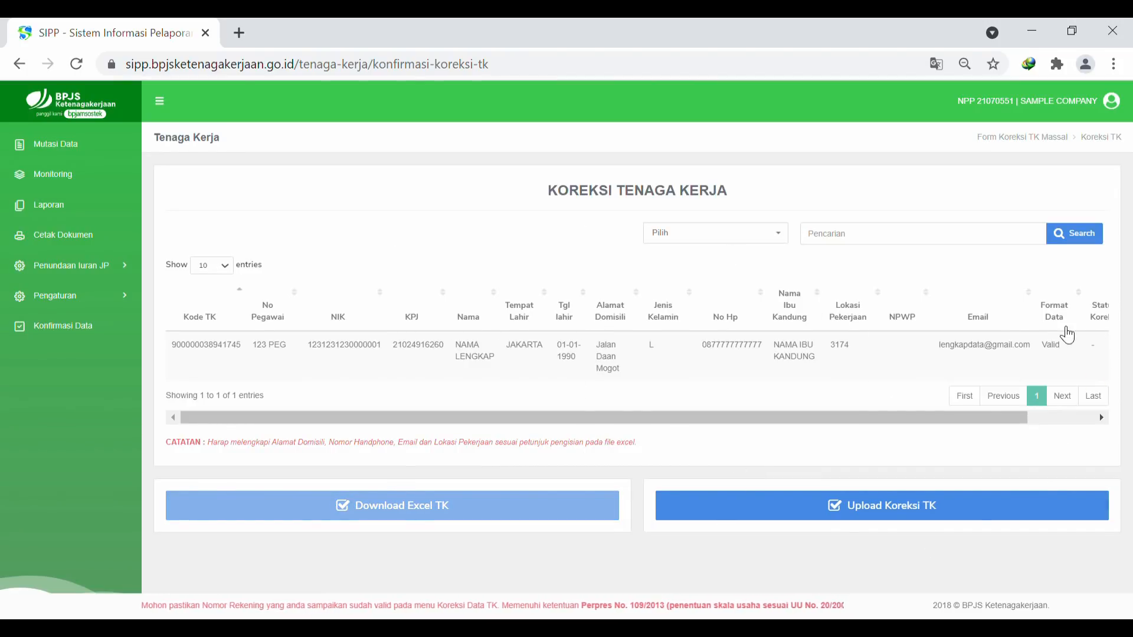
# Confirm the worker row's Format Data is Valid and submit it via Upload Koreksi TK
pyautogui.moveTo(1012, 419)
pyautogui.mouseDown()
pyautogui.moveTo(1107, 413)
pyautogui.moveTo(993, 413)
pyautogui.mouseUp()
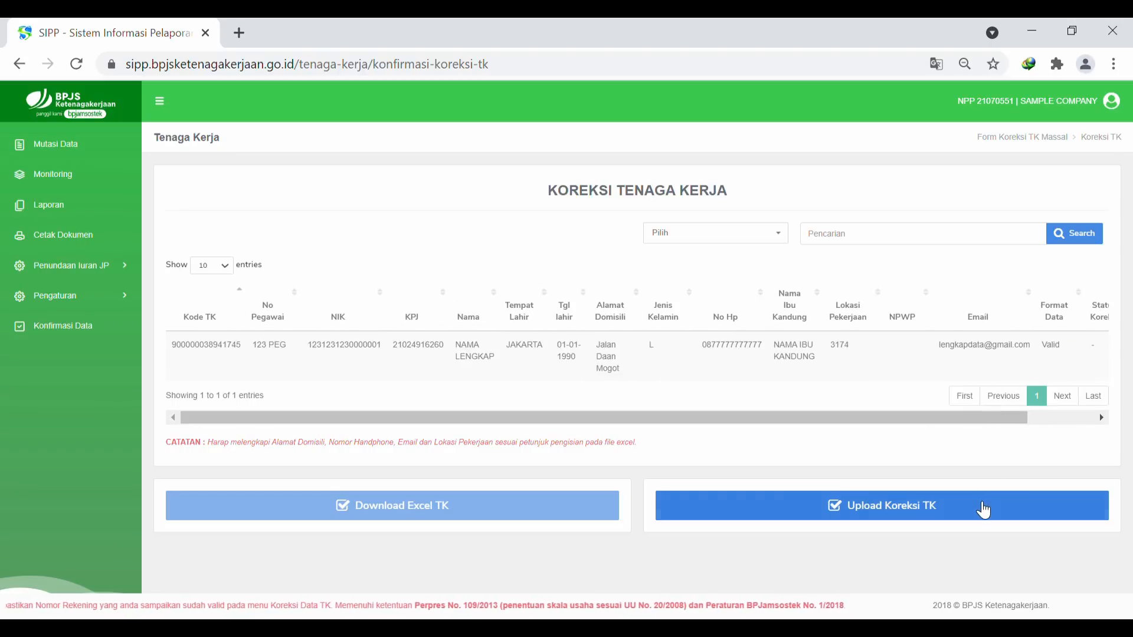
pyautogui.click(982, 507)
# Accept the disclaimer with Setuju, dismiss the Pemberitahuan notice and review the July 2021 dashboard
pyautogui.click(531, 418)
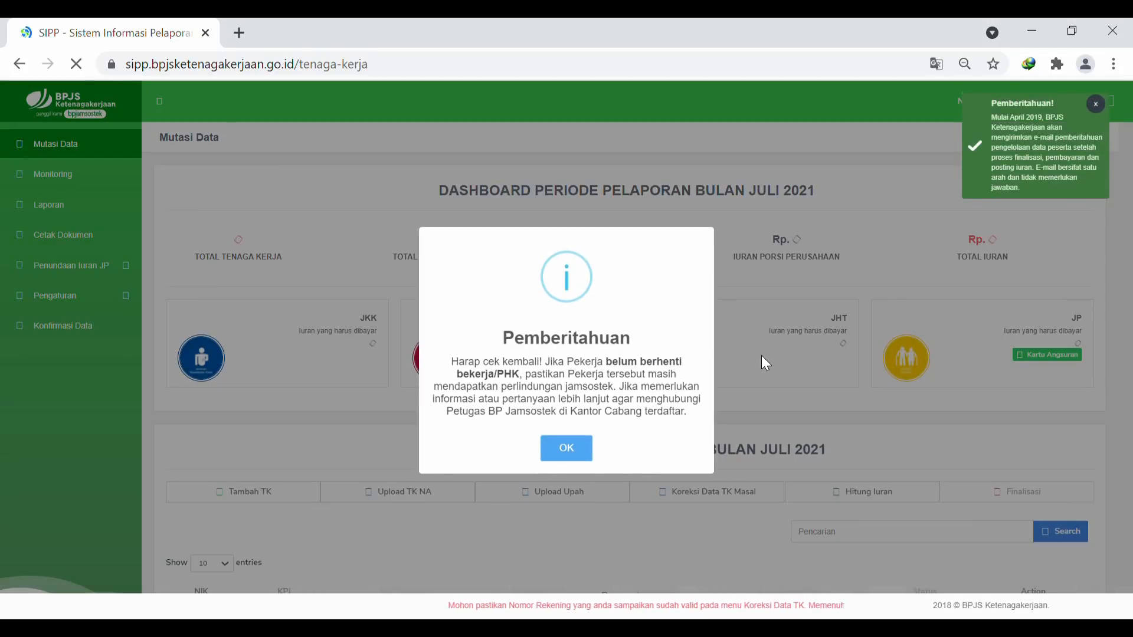
pyautogui.click(568, 454)
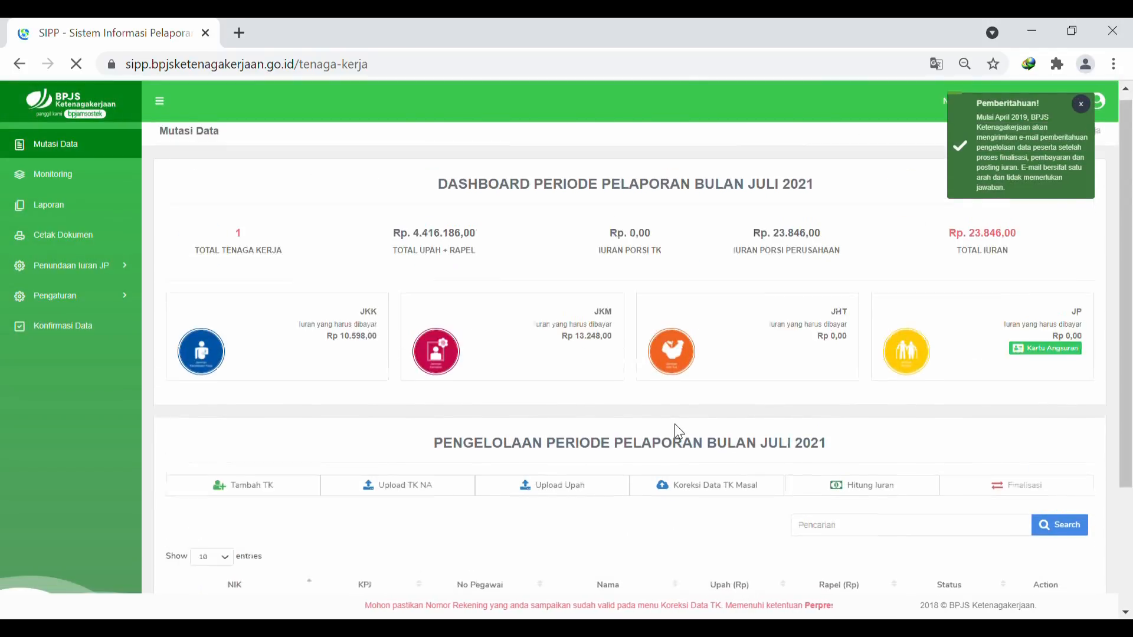
pyautogui.scroll(-3, 657, 371)
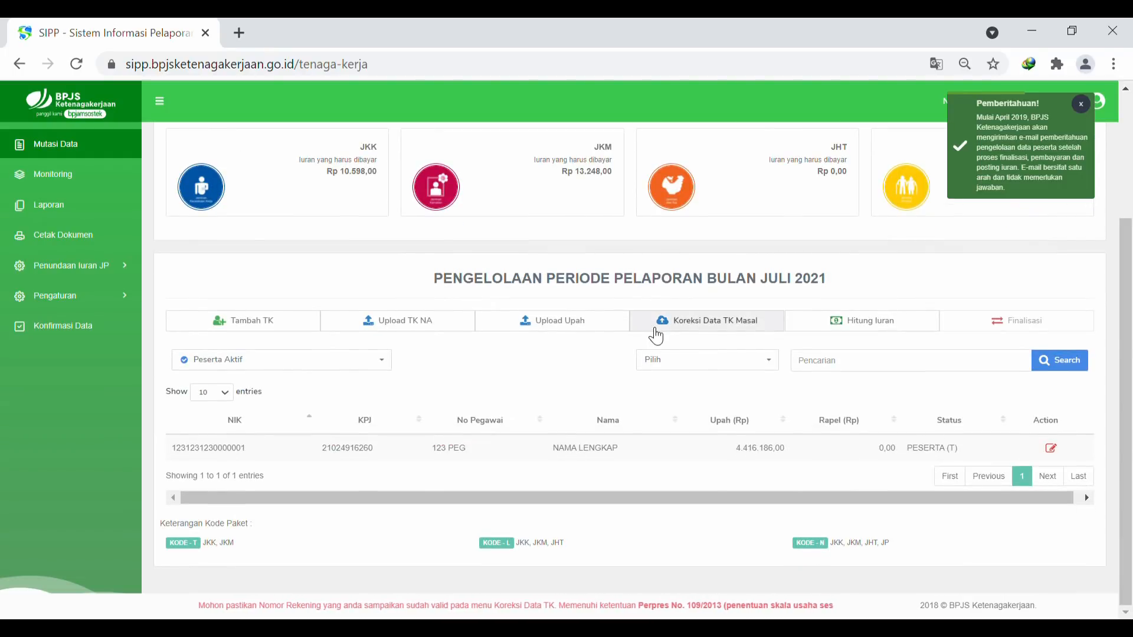
pyautogui.scroll(3, 777, 383)
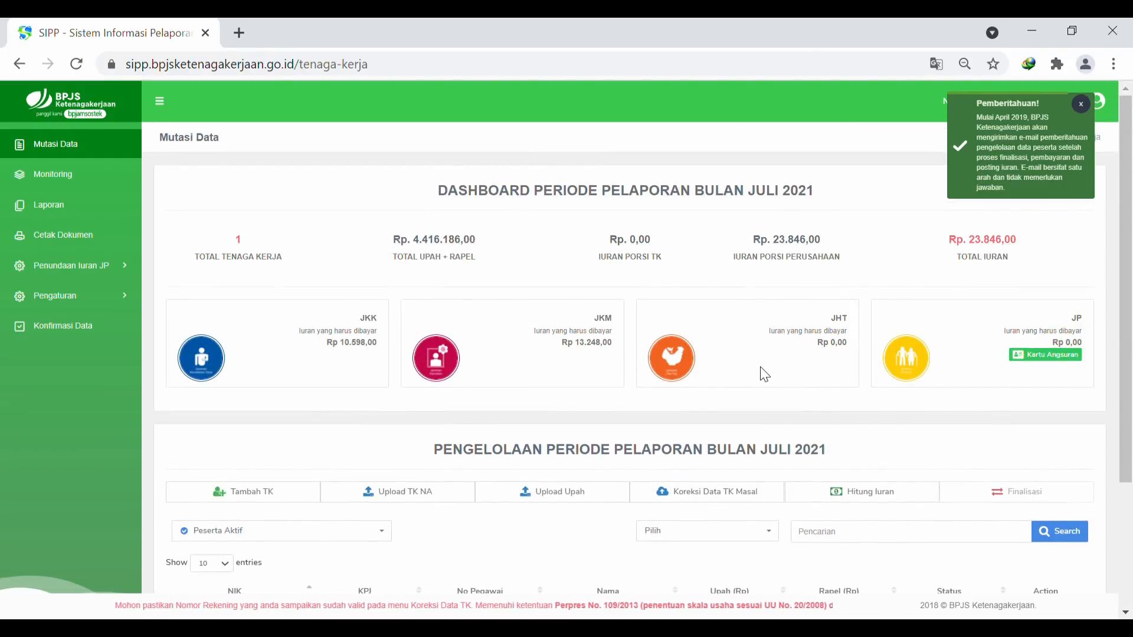
pyautogui.scroll(-3, 765, 371)
pyautogui.scroll(3, 524, 351)
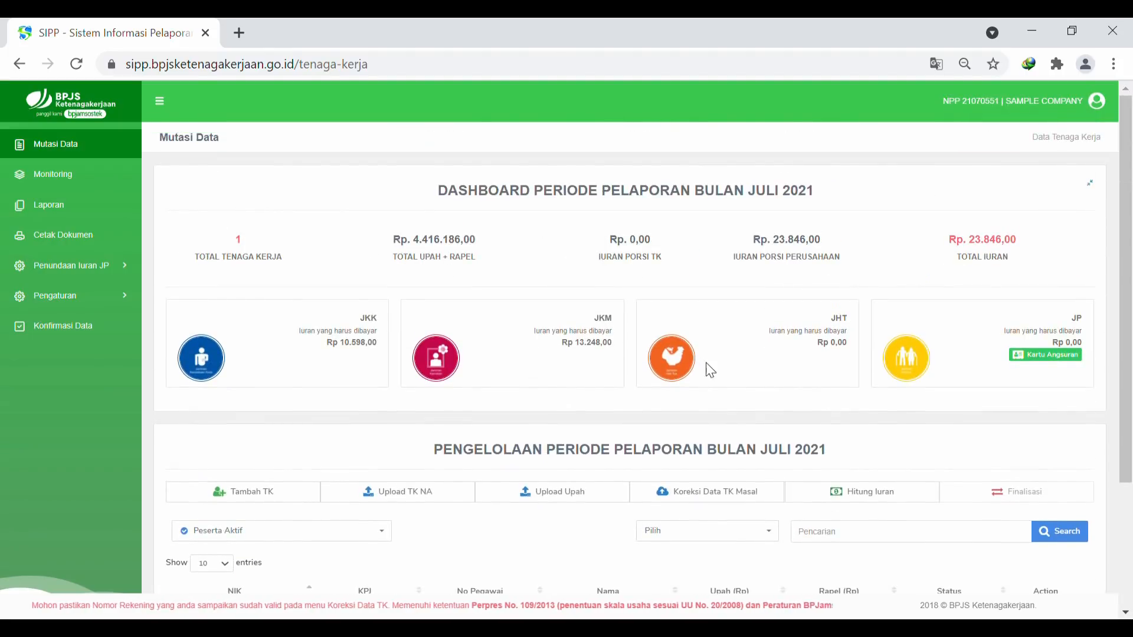
pyautogui.scroll(-3, 718, 395)
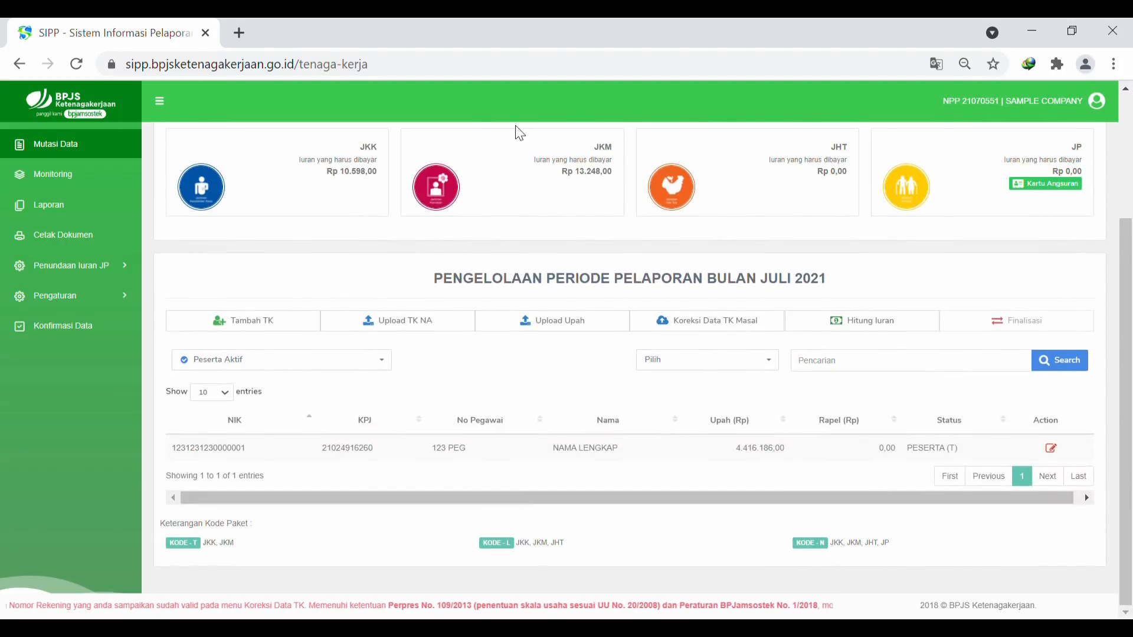
pyautogui.scroll(3, 805, 413)
pyautogui.scroll(-3, 805, 405)
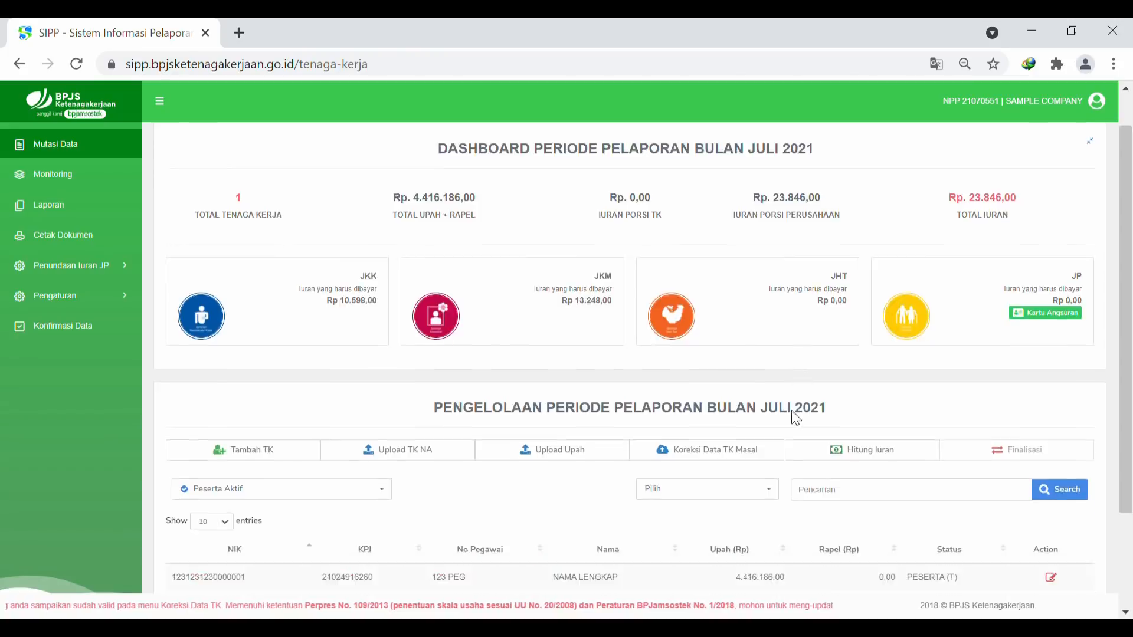
pyautogui.scroll(3, 704, 346)
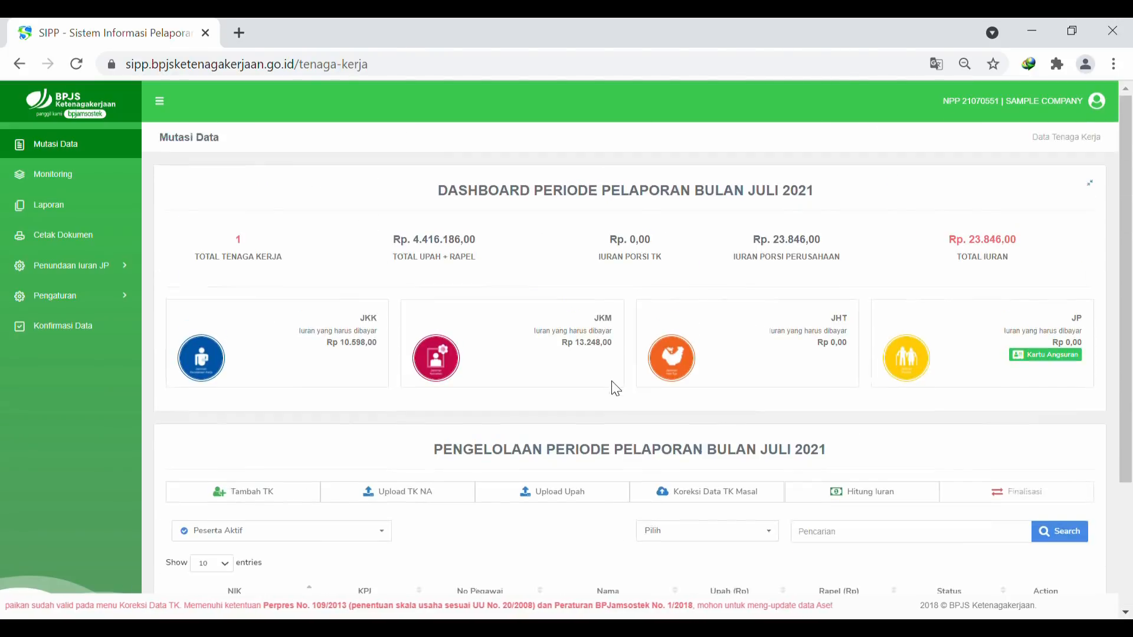
pyautogui.click(723, 499)
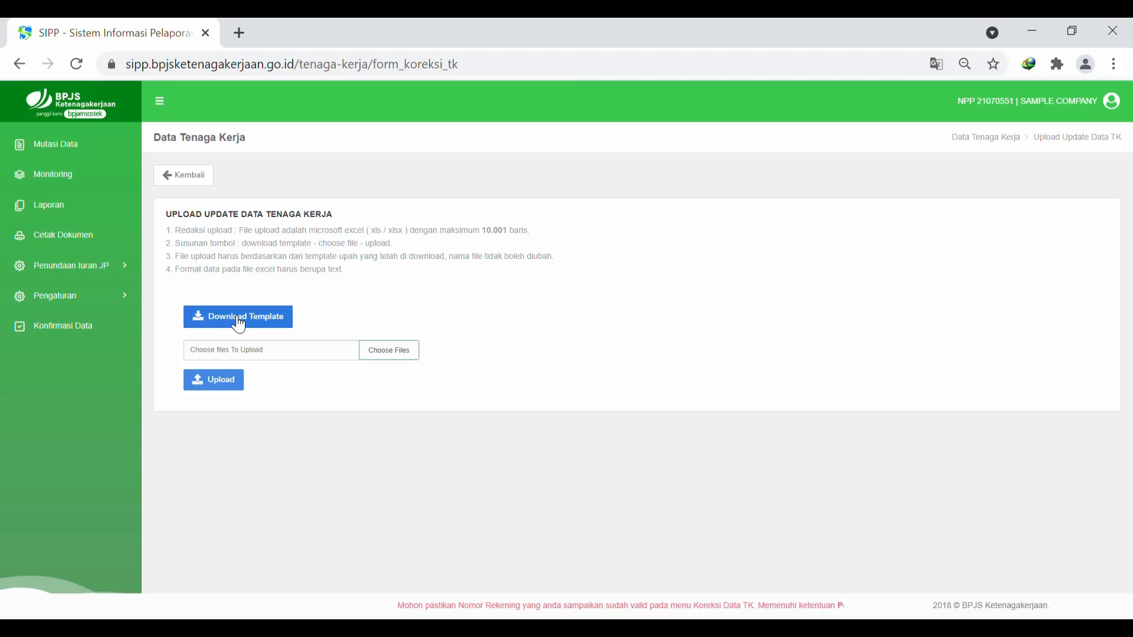
pyautogui.click(30, 152)
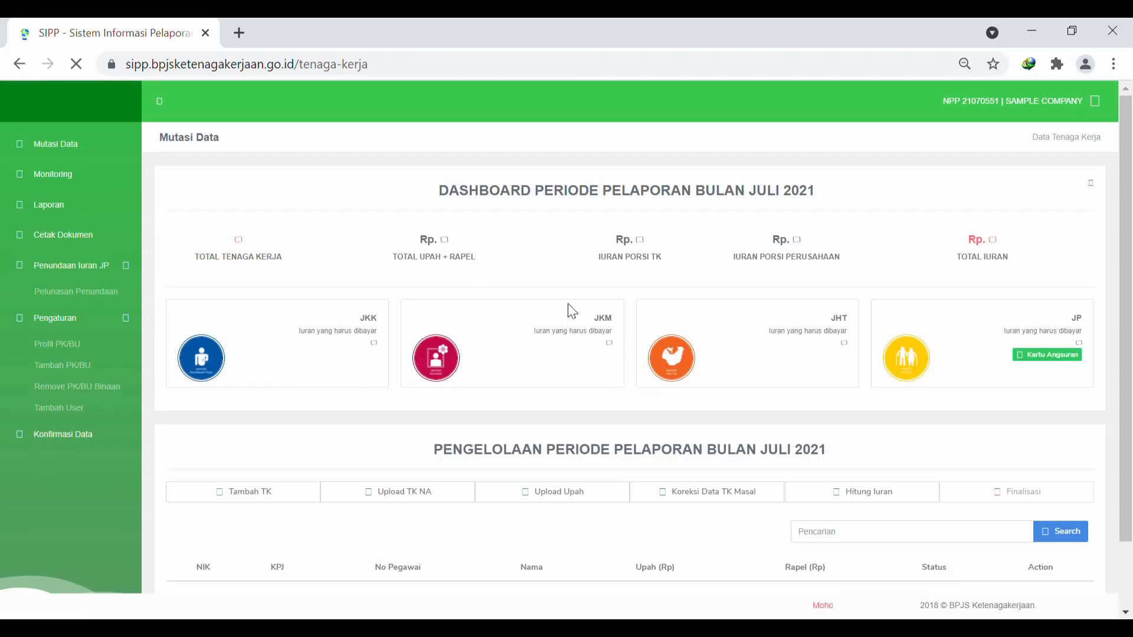
# Dismiss the reminder notice and open the worker's profile through Action > Edit Profil
pyautogui.scroll(-1, 690, 355)
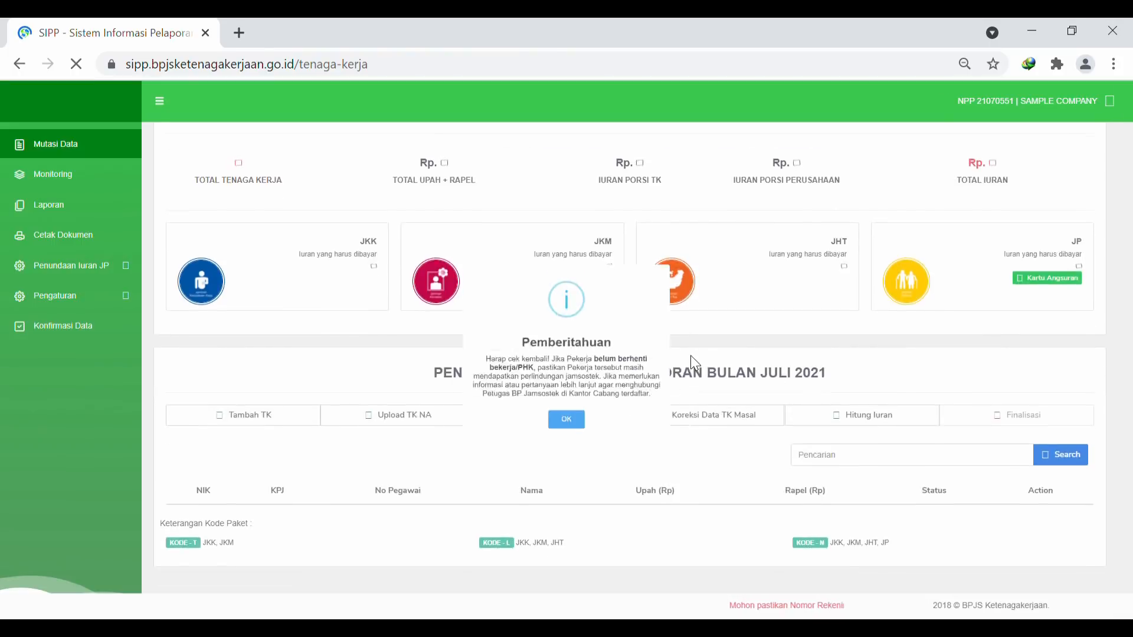
pyautogui.click(566, 448)
pyautogui.scroll(-2, 815, 440)
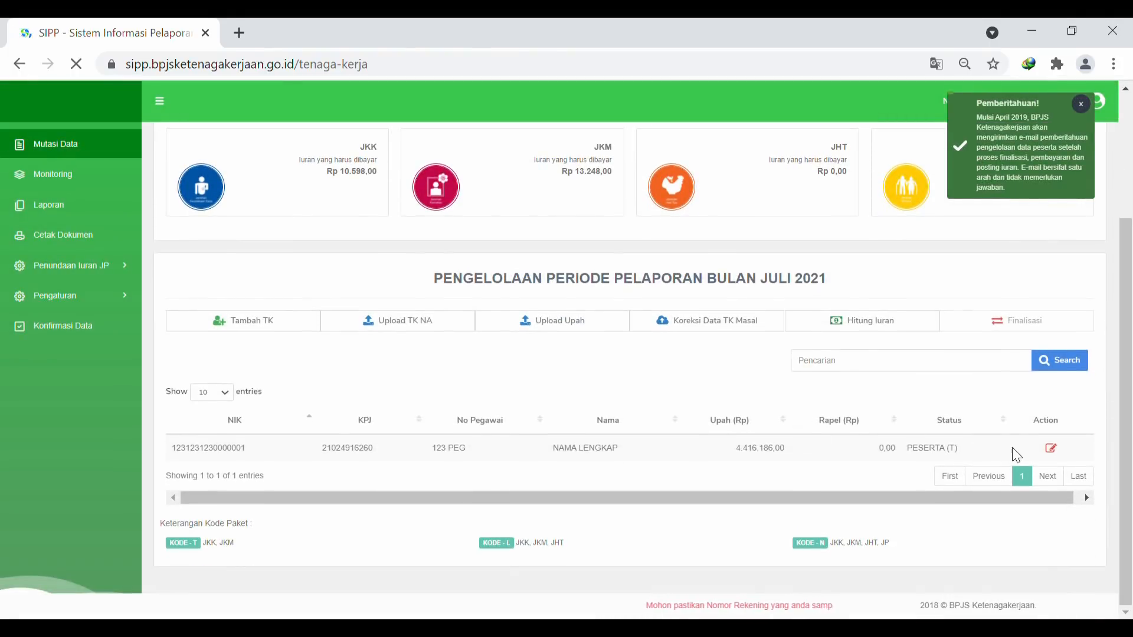
pyautogui.click(1050, 450)
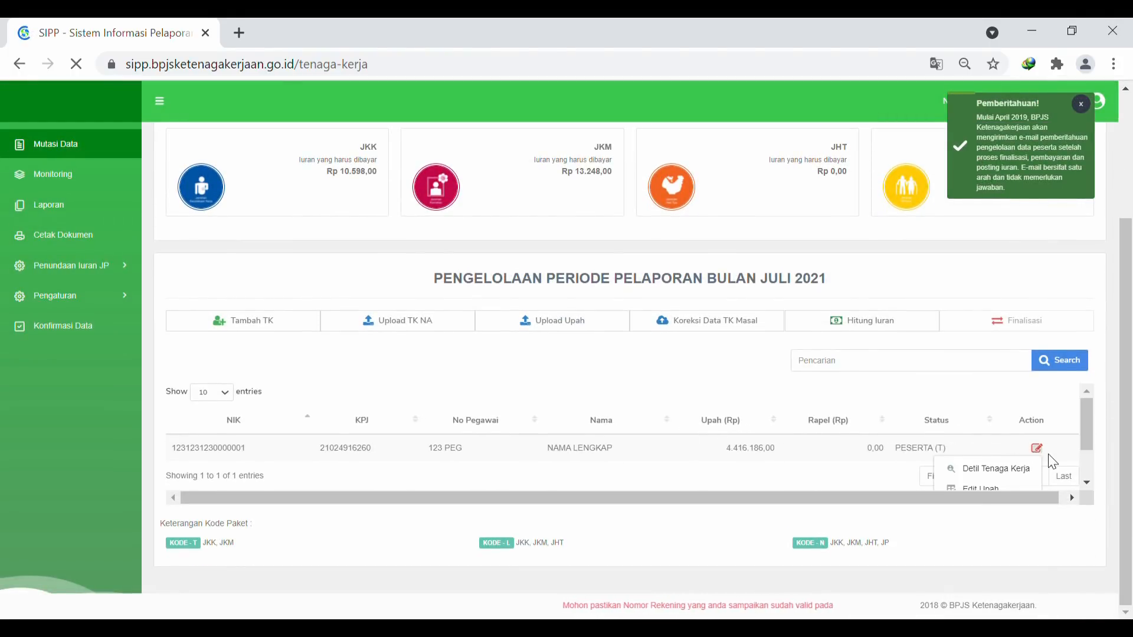
pyautogui.scroll(-1, 1047, 455)
pyautogui.click(1009, 457)
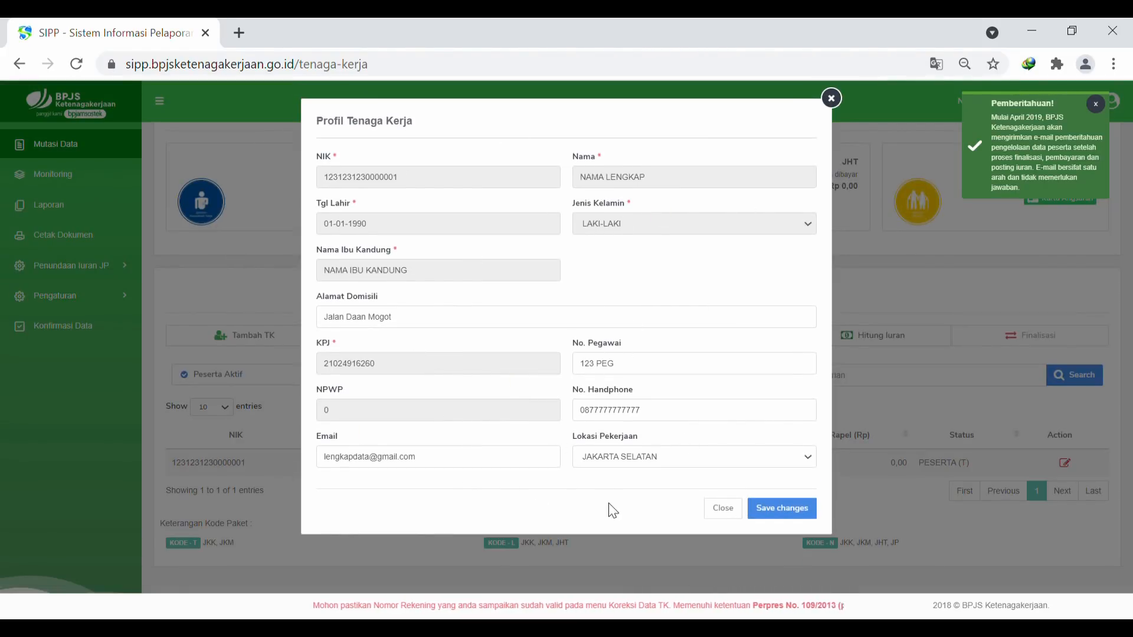
# Verify the corrected address, employee number, phone and e-mail, then save the profile
pyautogui.click(452, 323)
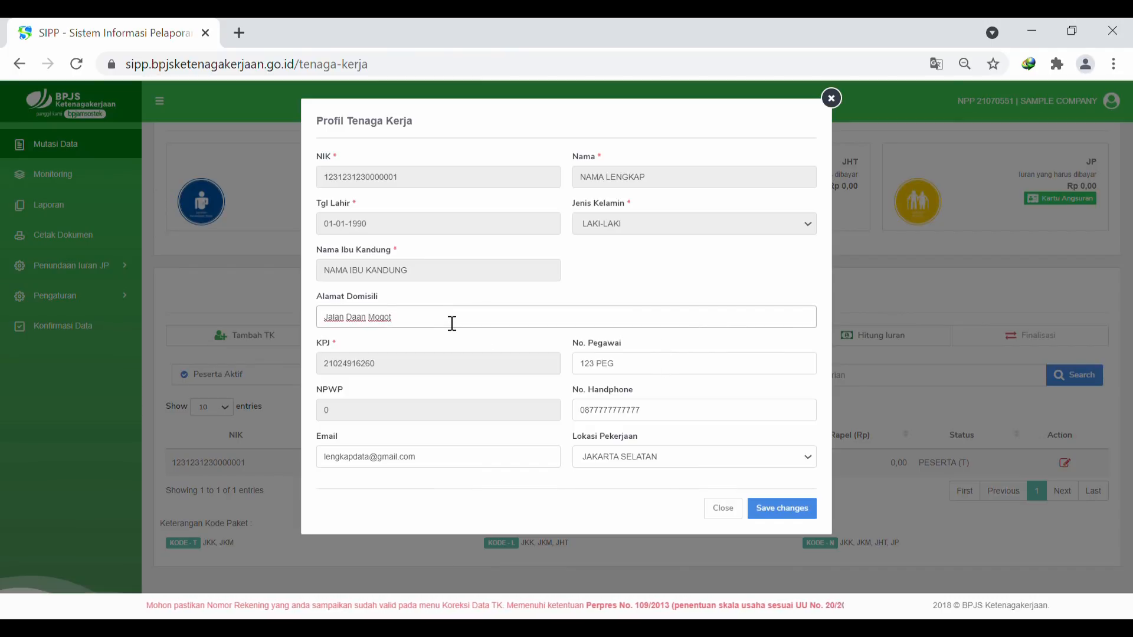
pyautogui.click(648, 371)
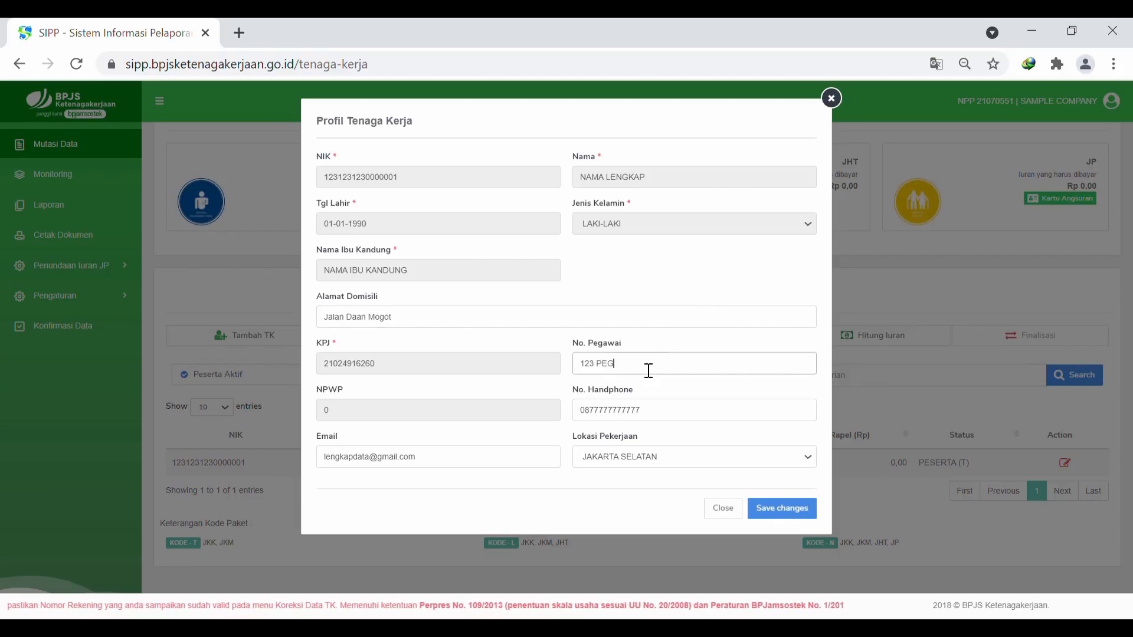
pyautogui.click(669, 421)
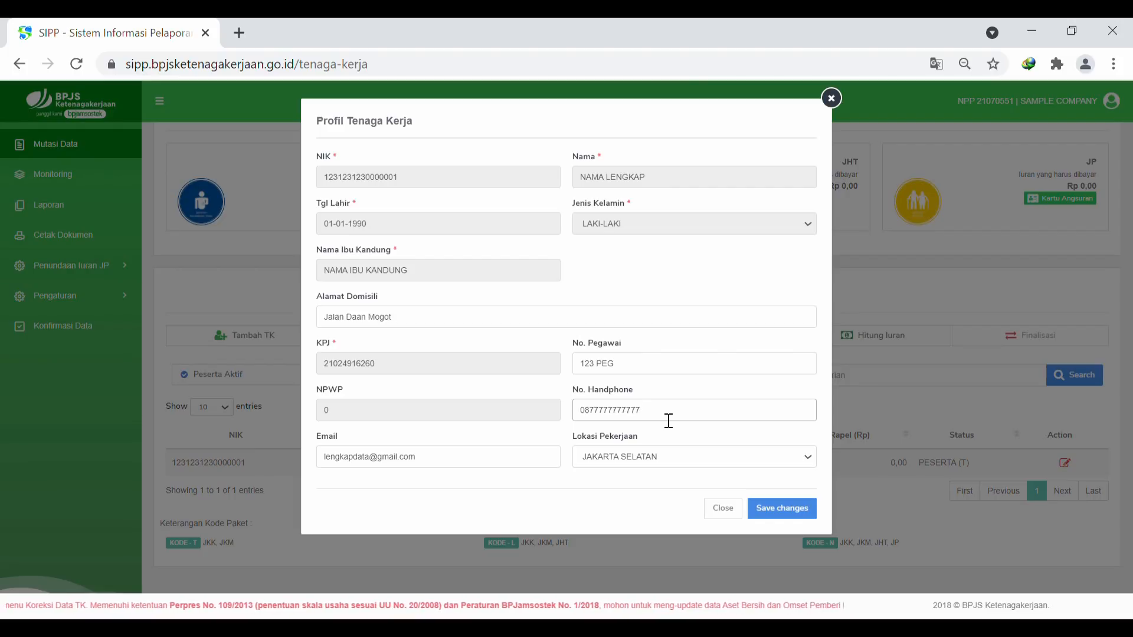
pyautogui.click(448, 464)
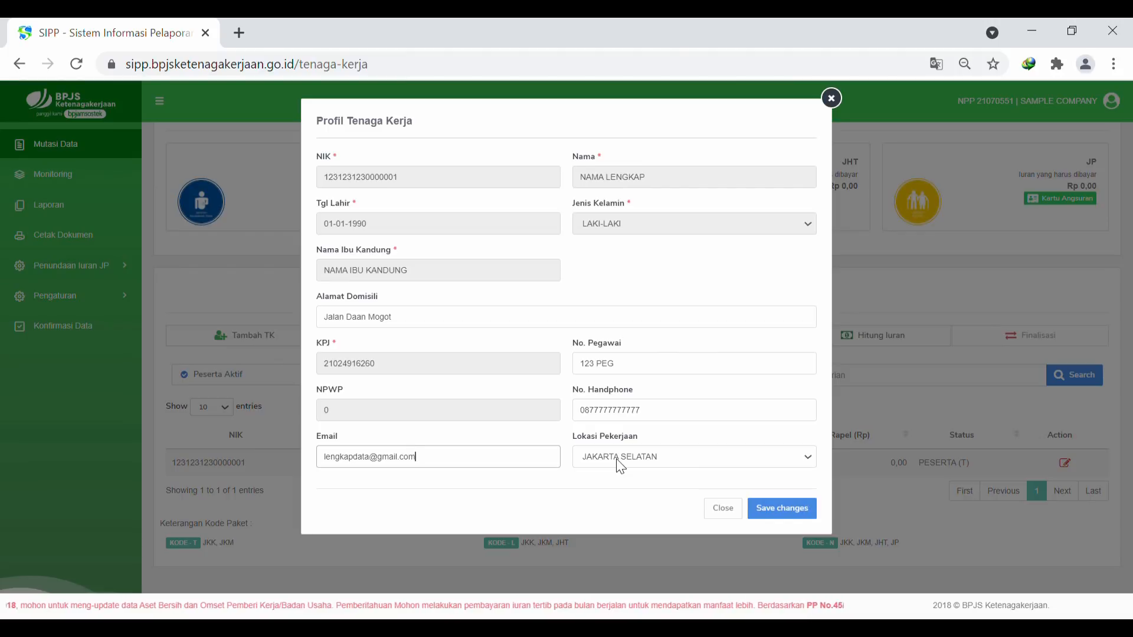
pyautogui.click(782, 508)
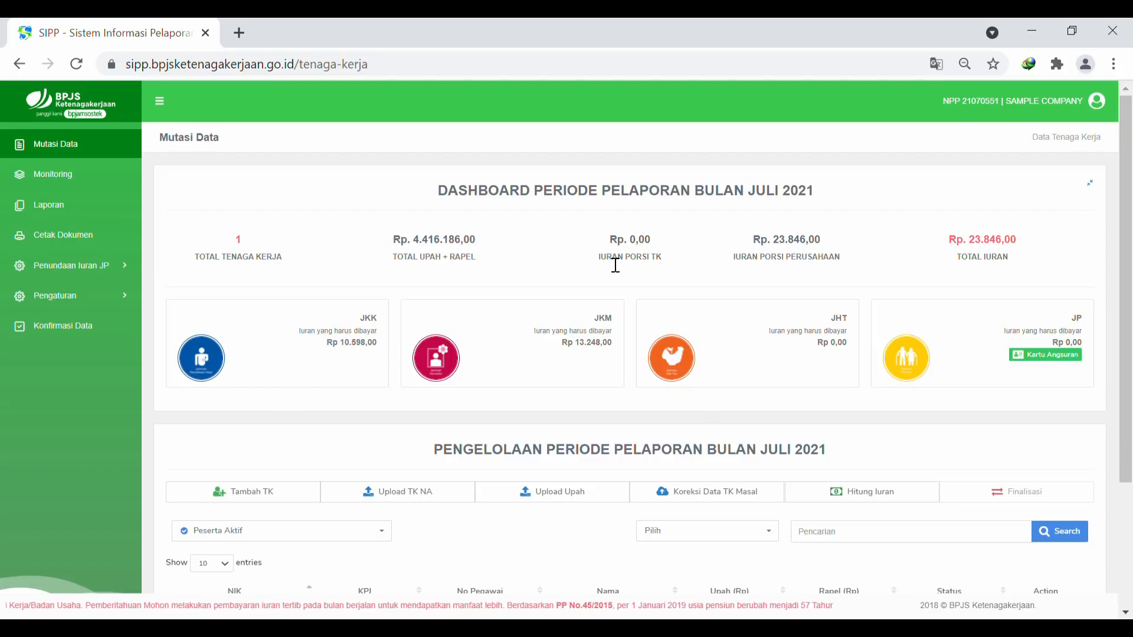
# Log out of the company account from the top-right user menu
pyautogui.scroll(-2, 810, 260)
pyautogui.scroll(2, 810, 264)
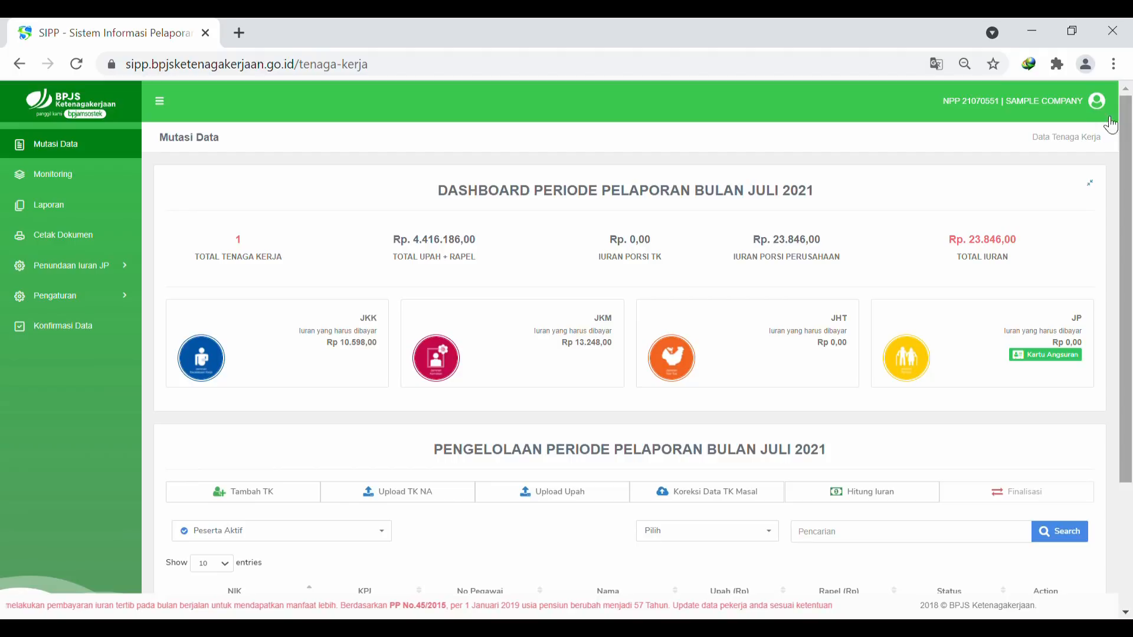
pyautogui.click(1095, 101)
pyautogui.click(1071, 188)
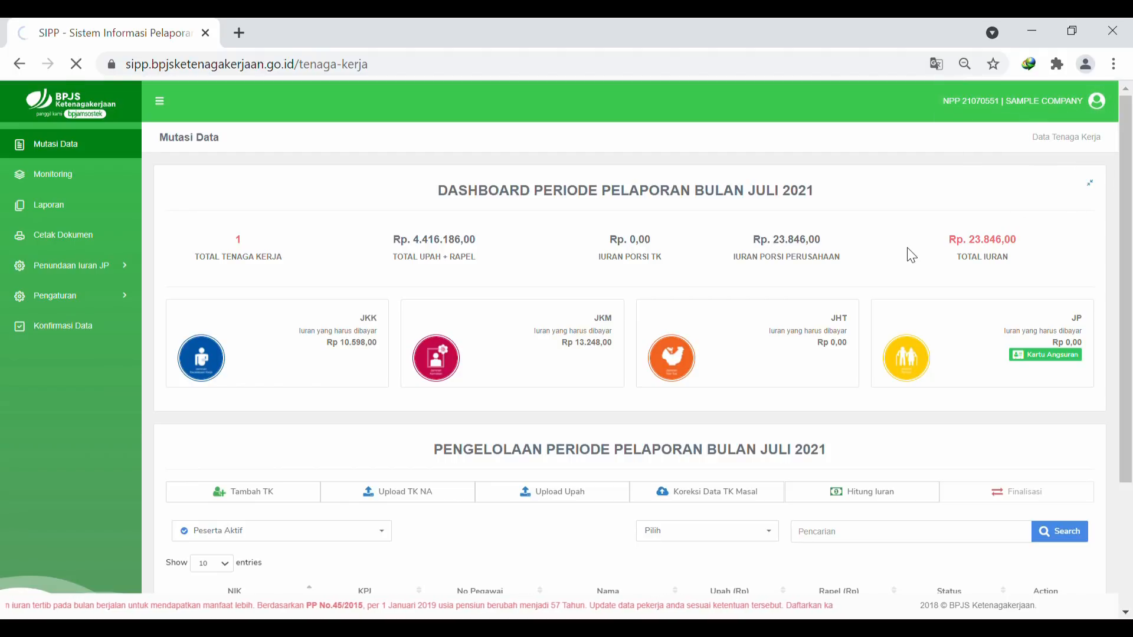